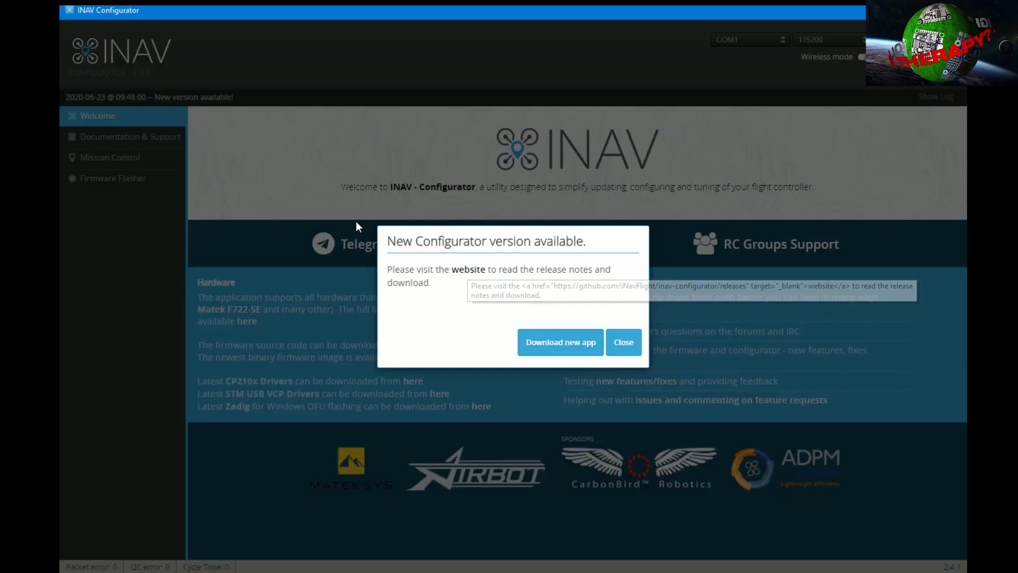
Go to the GitHub download page for the new INAV Configurator and browse it
click(550, 345)
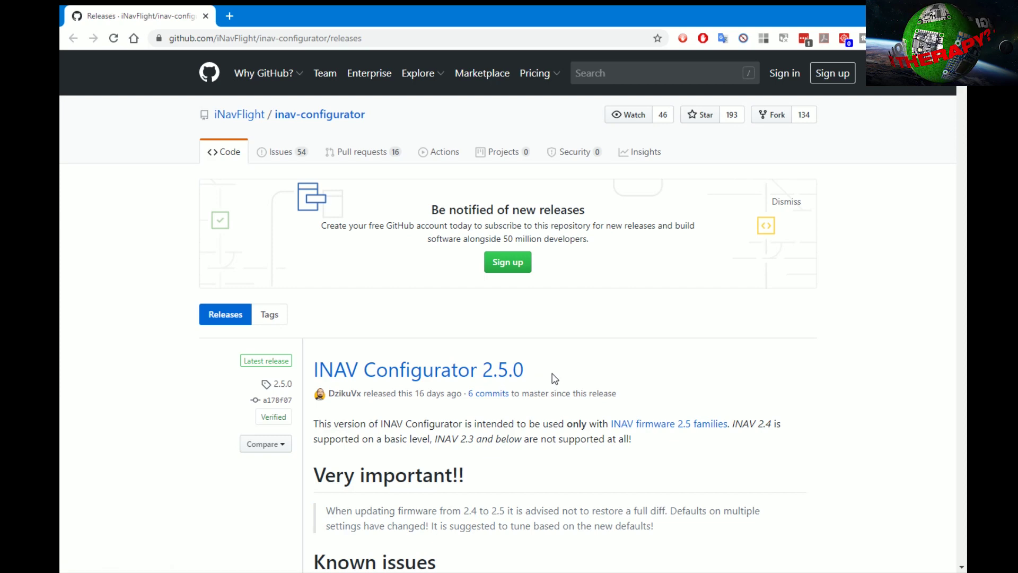
scroll(537, 384, down, 1)
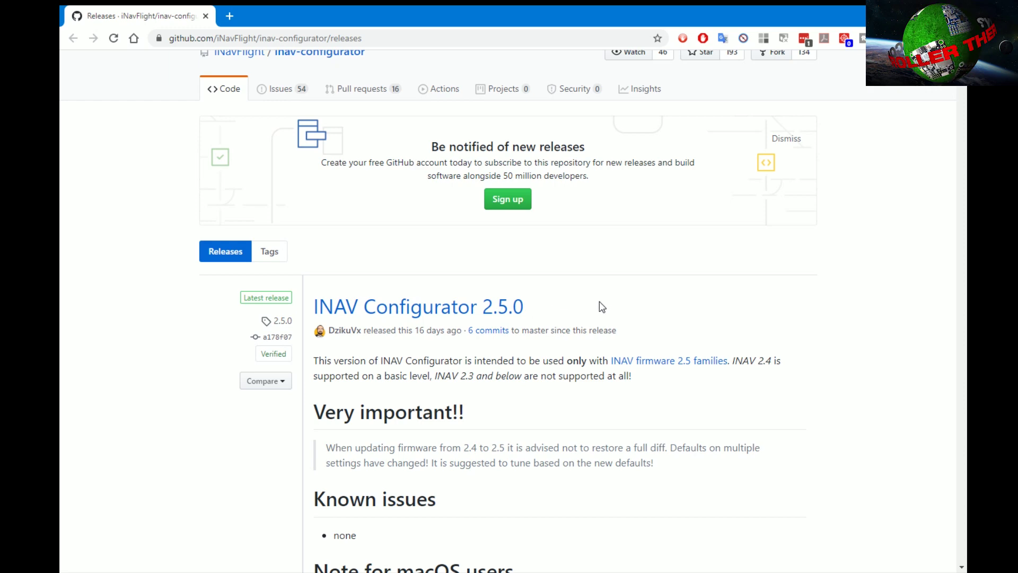
scroll(432, 302, down, 1)
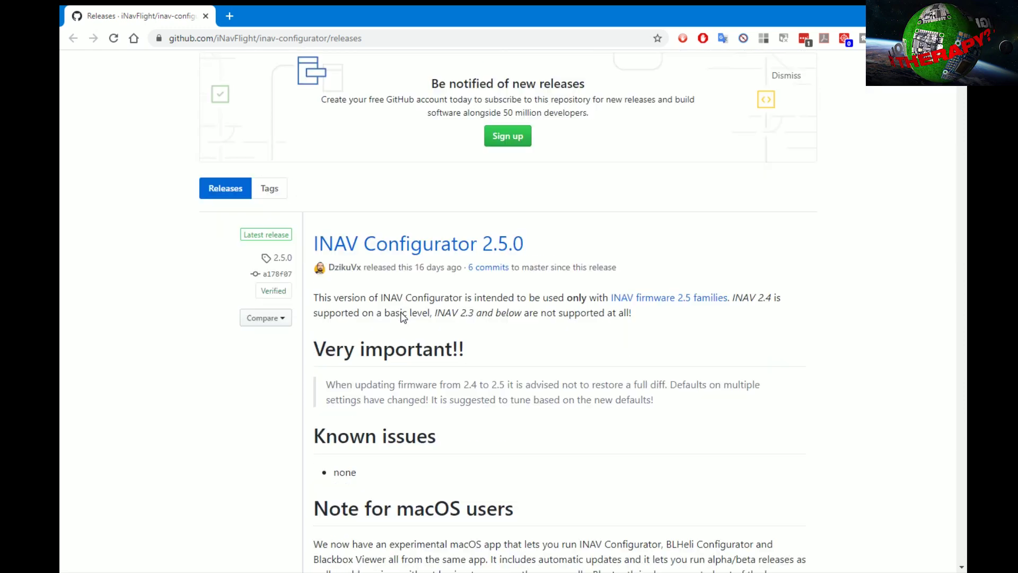
scroll(368, 307, up, 3)
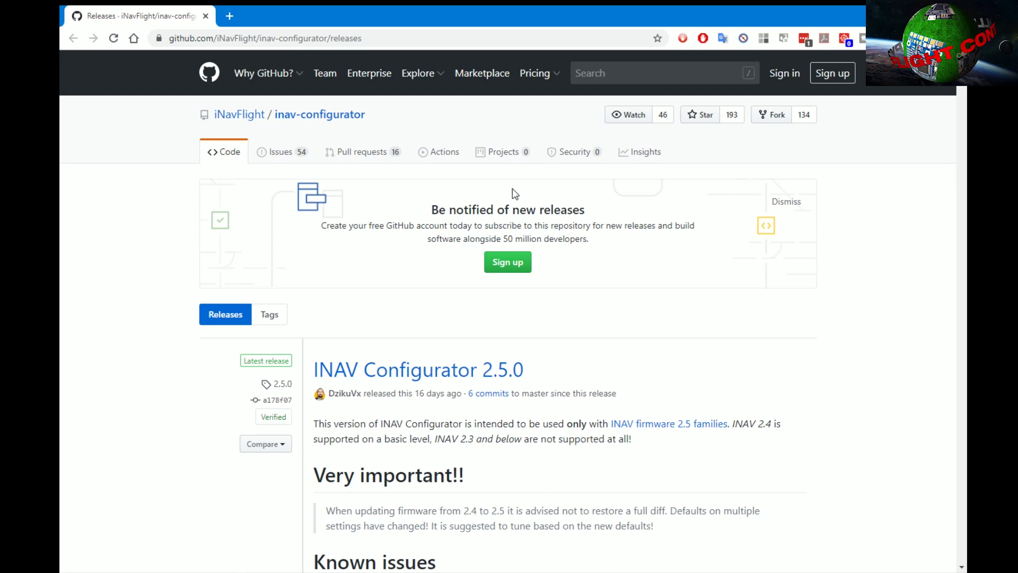
Reload the Releases list and check that 2.5.0 is the latest release
click(217, 315)
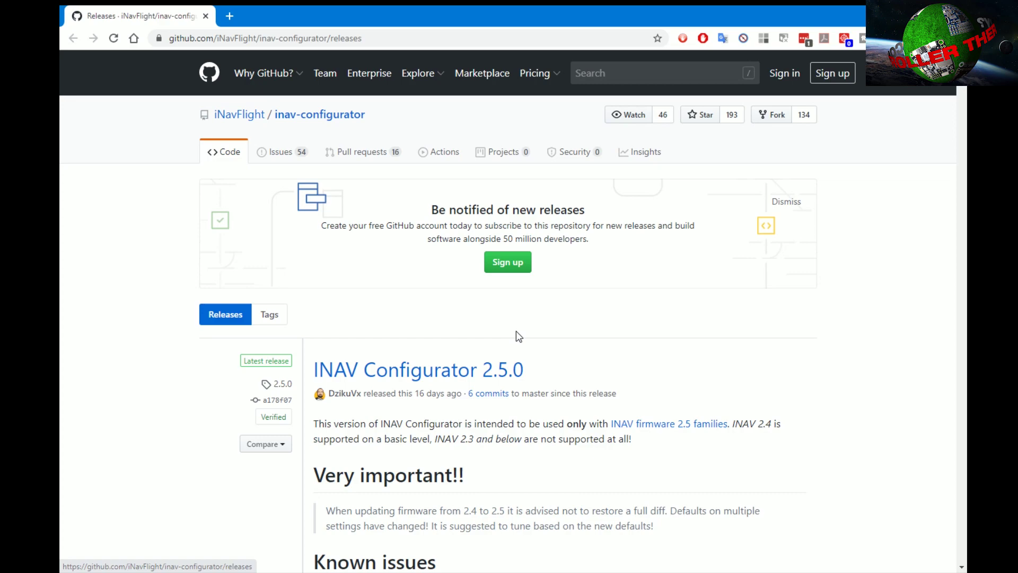
scroll(517, 331, down, 20)
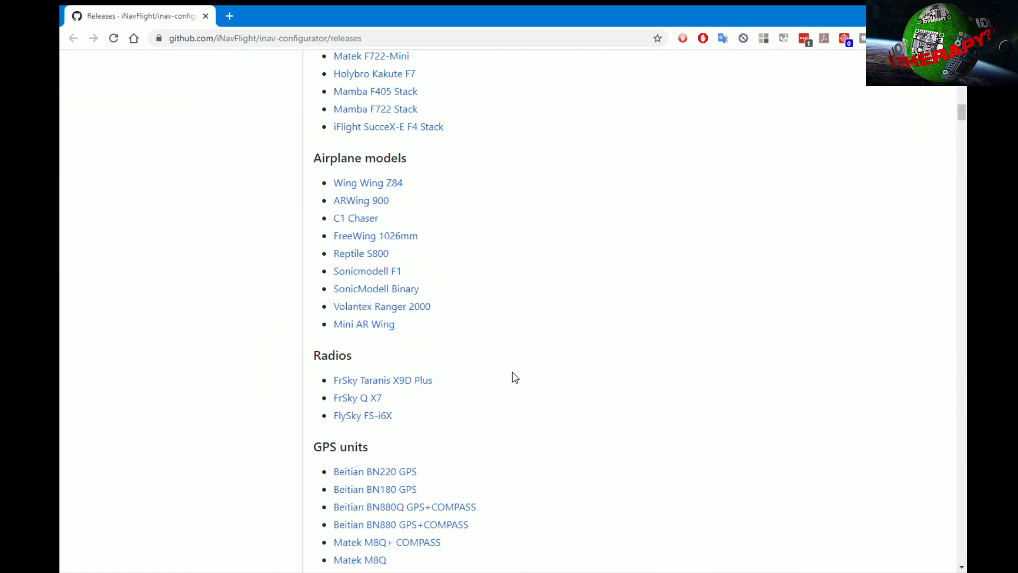
scroll(512, 375, down, 10)
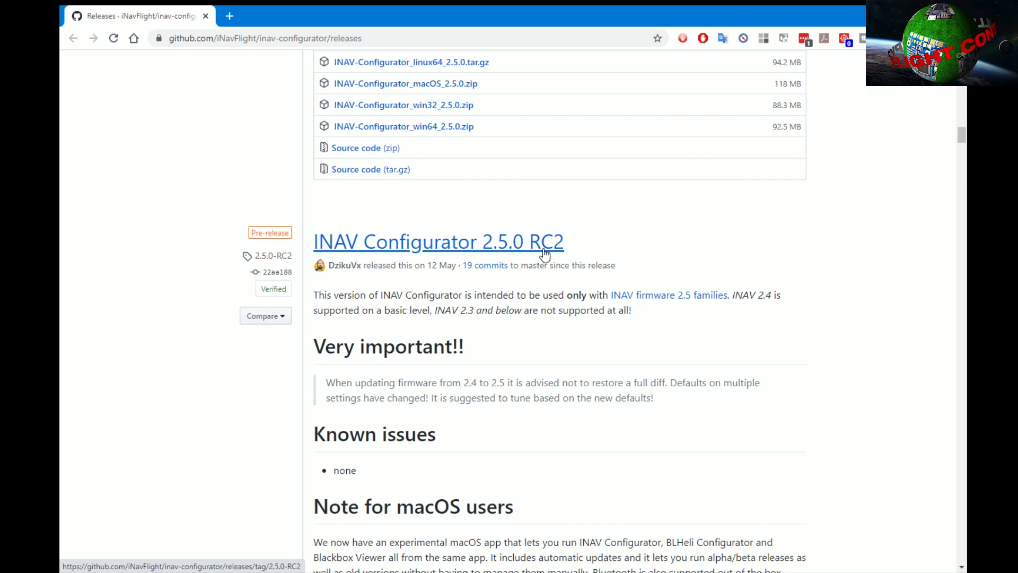
scroll(545, 256, up, 8)
scroll(547, 260, up, 20)
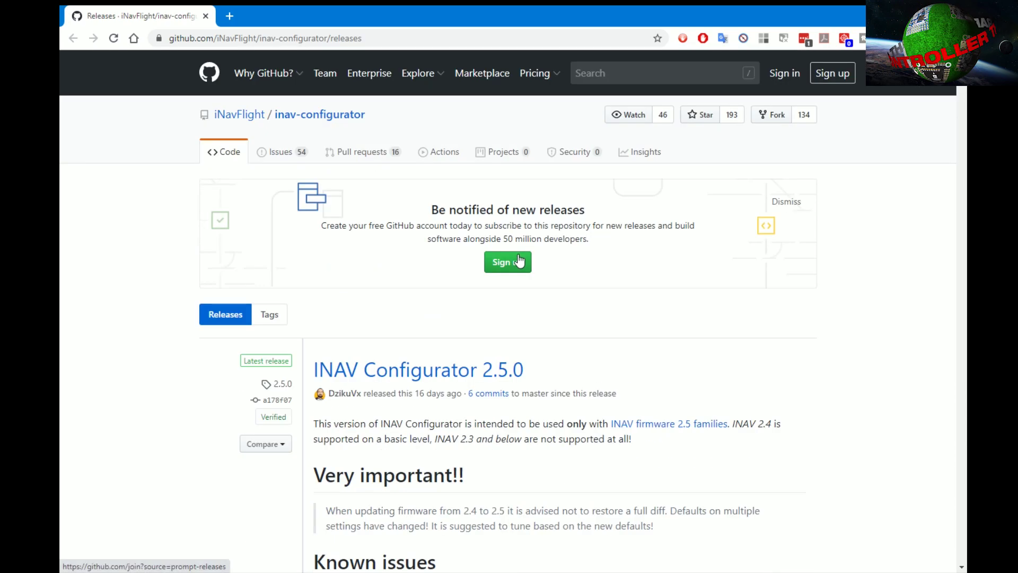
From the 2.5.0 release assets, save INAV-Configurator_win64_2.5.0.zip to the Desktop
click(462, 380)
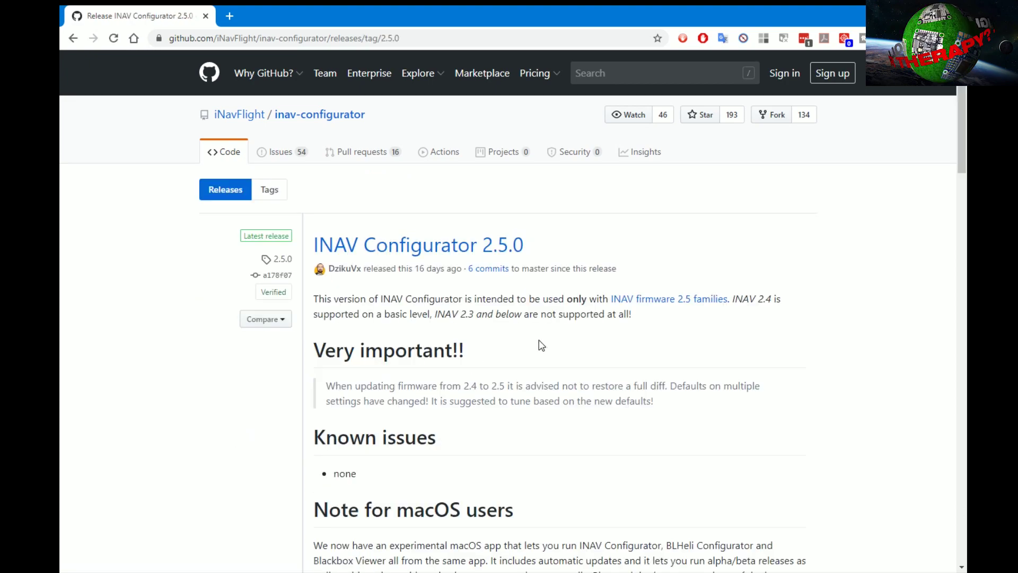
scroll(541, 340, down, 12)
scroll(541, 336, down, 15)
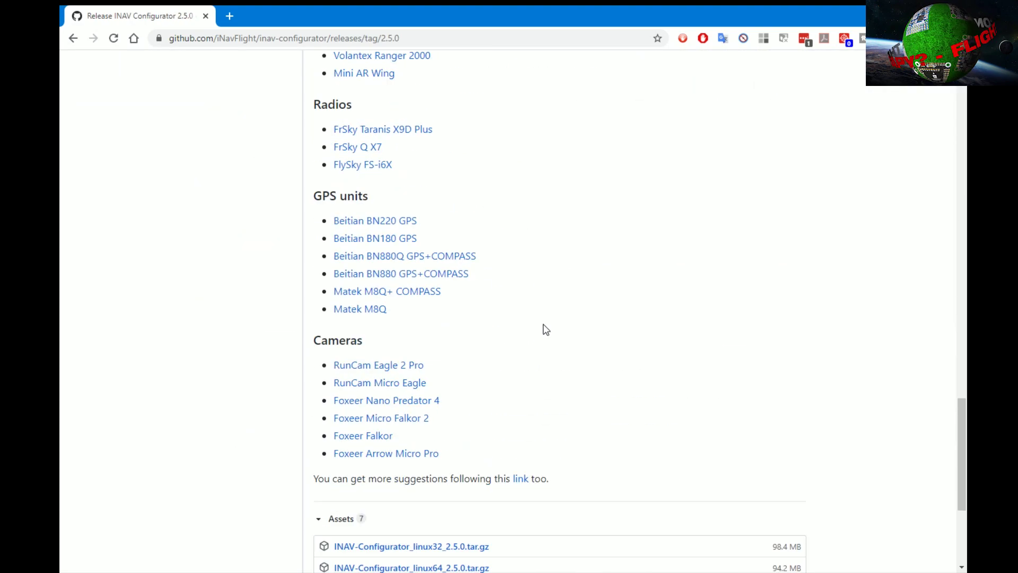
scroll(533, 307, up, 9)
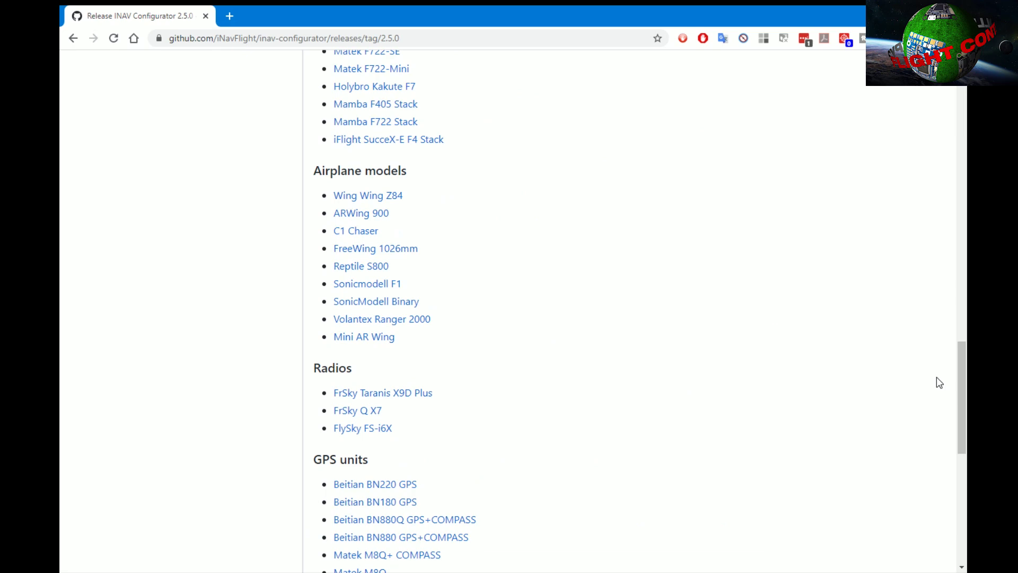
scroll(940, 382, up, 15)
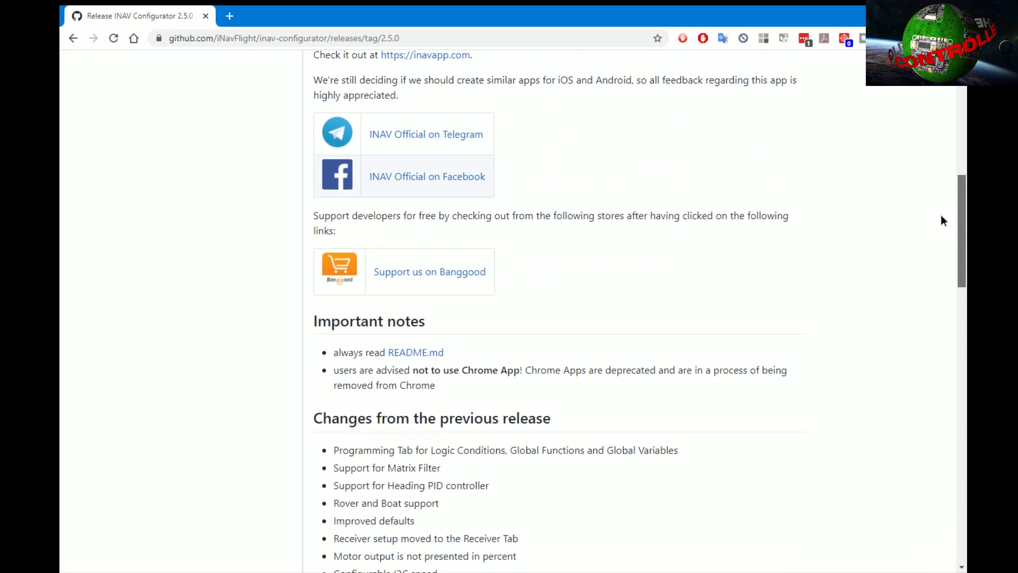
drag(941, 215, 953, 493)
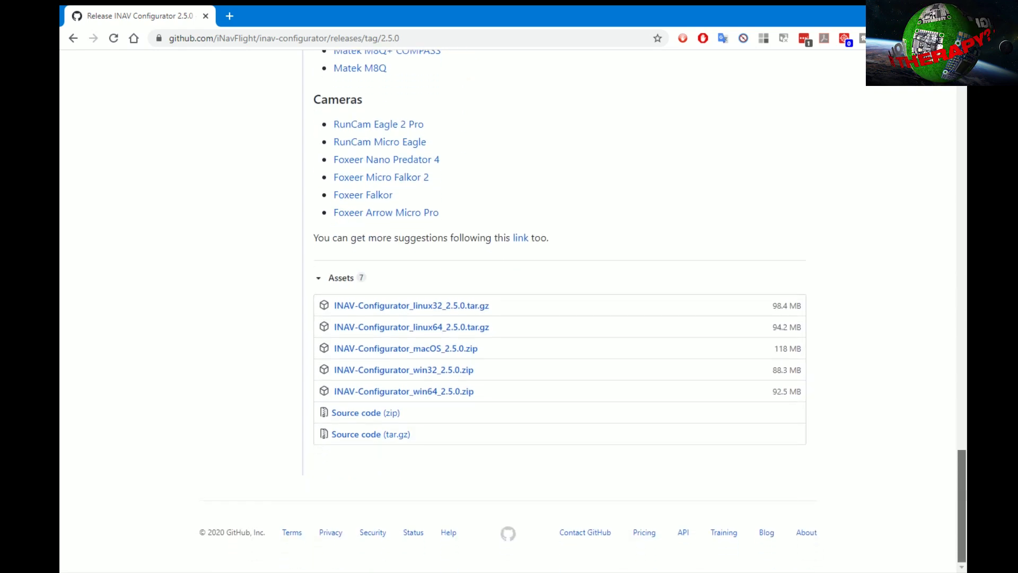
click(443, 397)
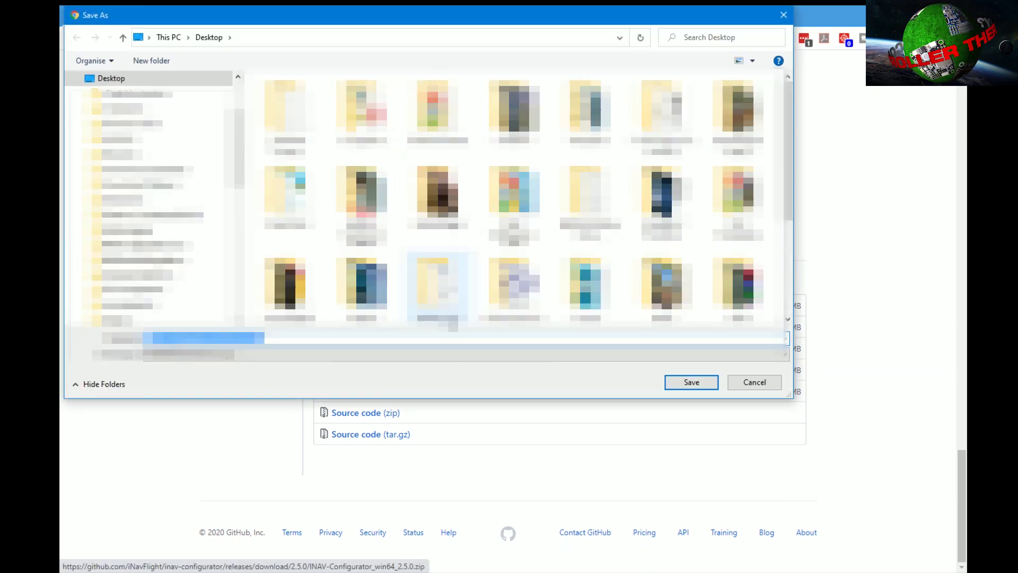
click(692, 383)
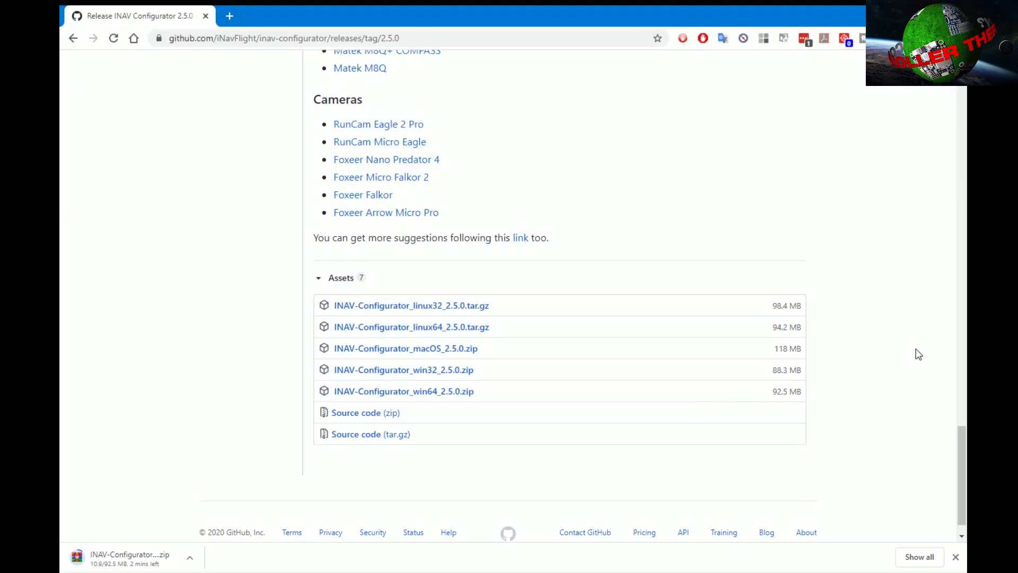
Show README.md from Important notes, scrolled to its Windows, Linux and Mac Installation section
drag(963, 457, 963, 245)
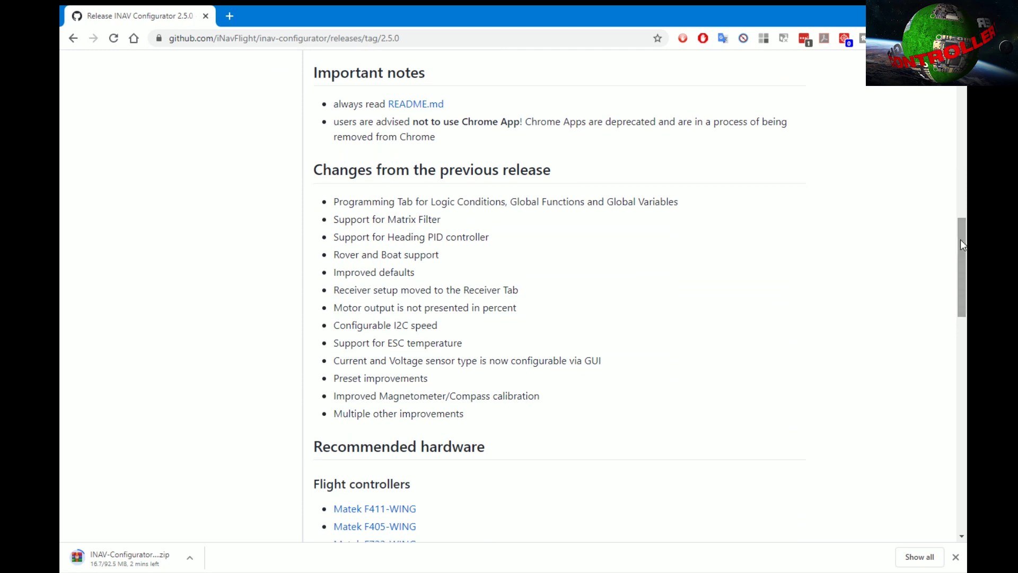
click(417, 107)
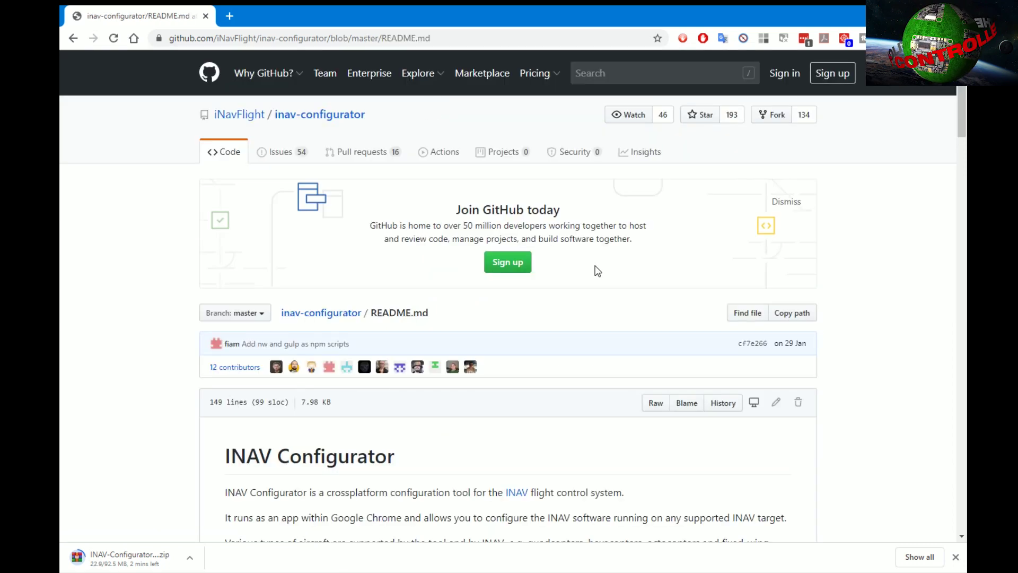
scroll(595, 266, down, 6)
scroll(596, 251, down, 4)
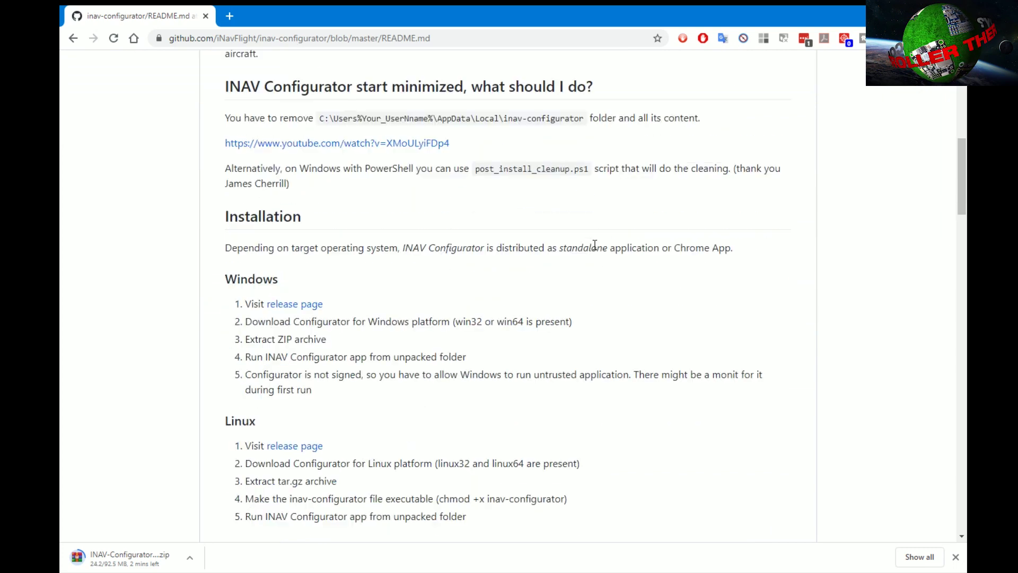
scroll(595, 249, down, 2)
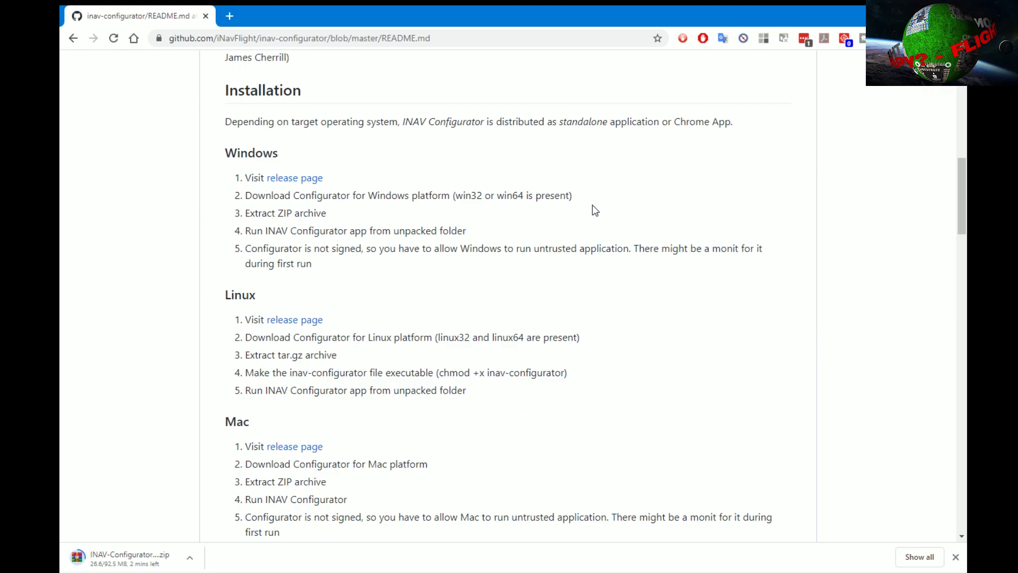
scroll(597, 208, down, 2)
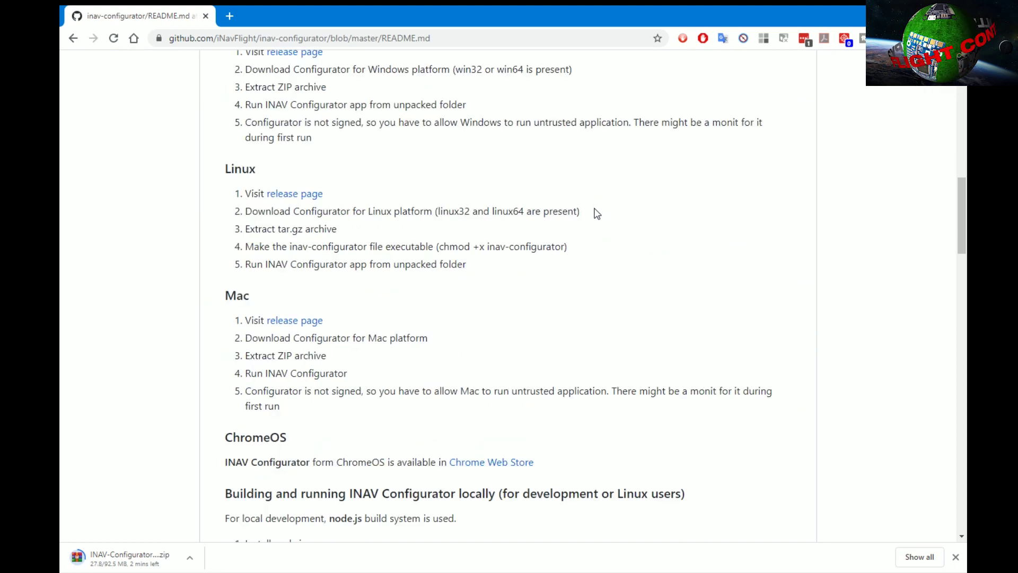
scroll(584, 231, down, 2)
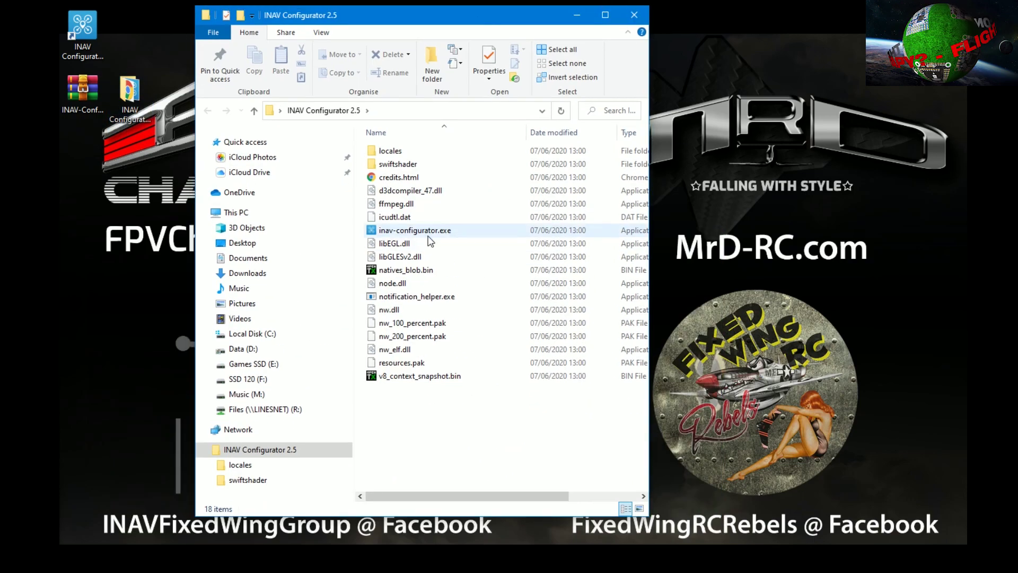
Copy inav-configurator.exe from the INAV Configurator 2.5 folder and paste it as a desktop shortcut
click(432, 236)
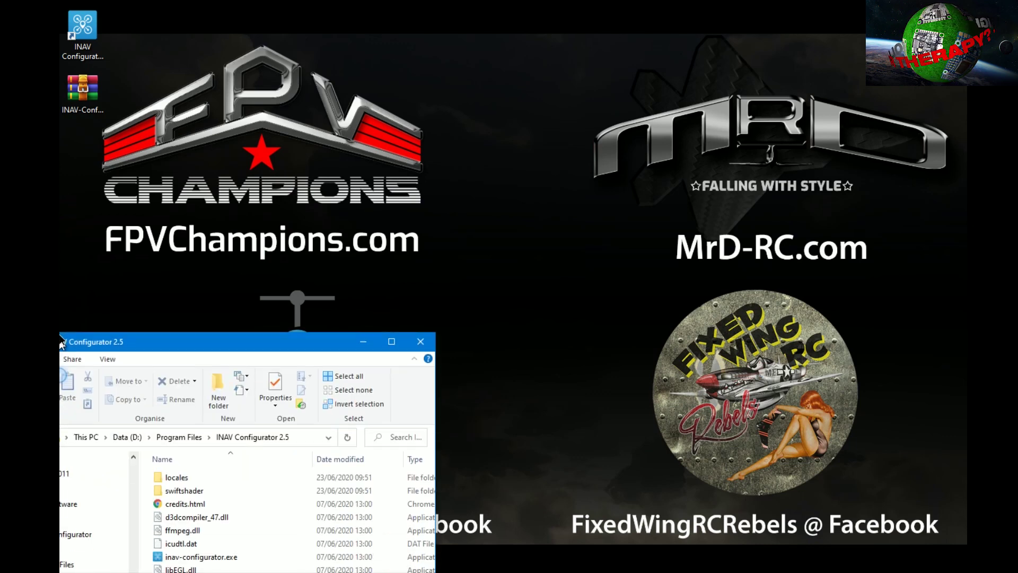
drag(61, 343, 18, 114)
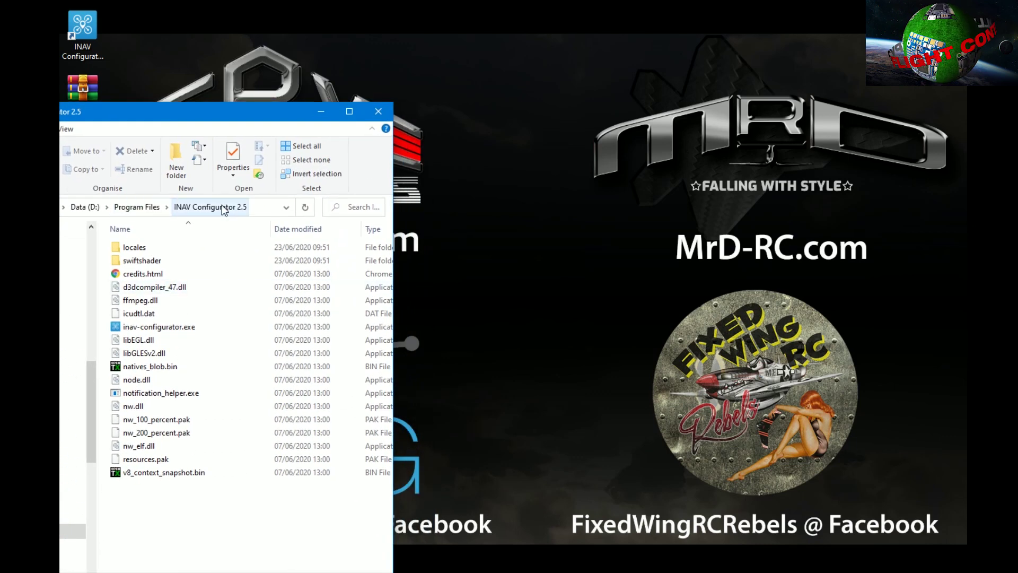
click(173, 327)
right_click(173, 326)
click(212, 251)
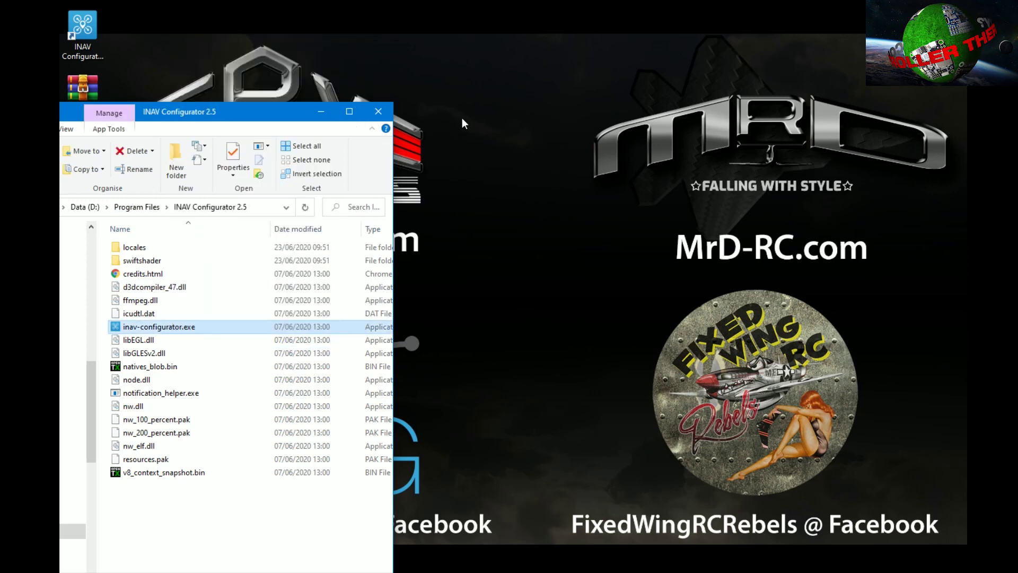
right_click(494, 115)
click(544, 181)
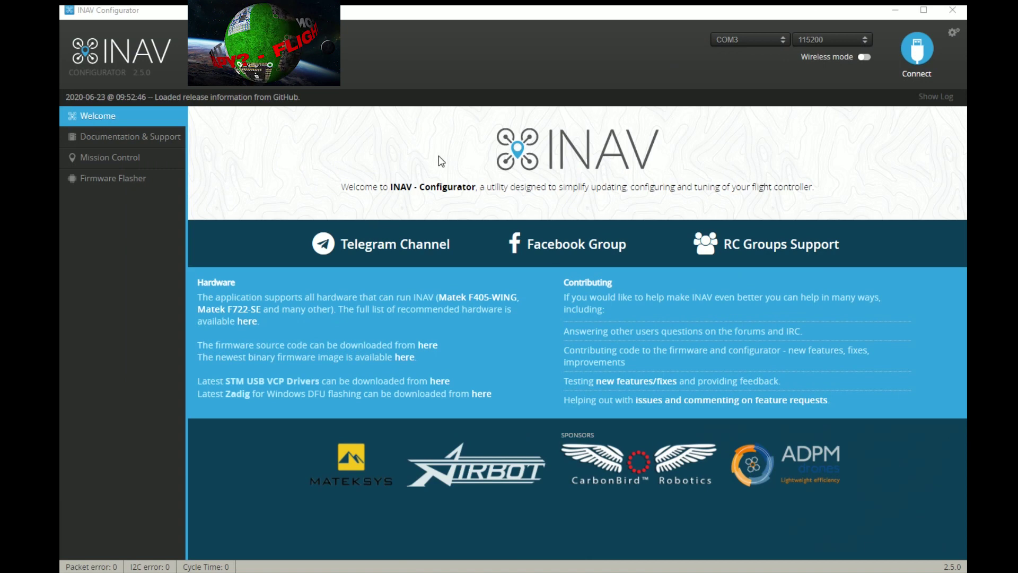
Connect to the board and run 'diff all' in the CLI
click(917, 53)
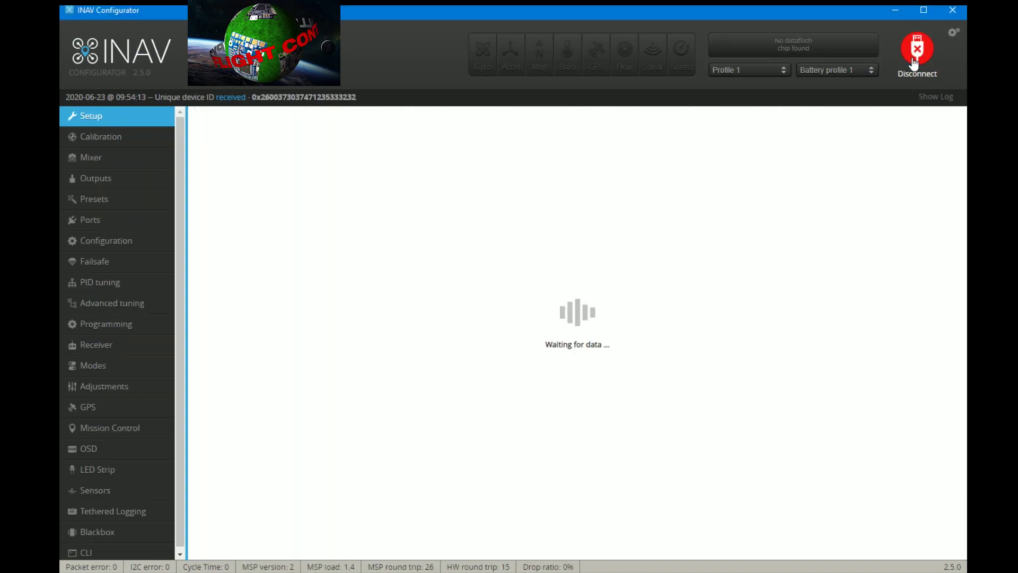
scroll(180, 450, down, 1)
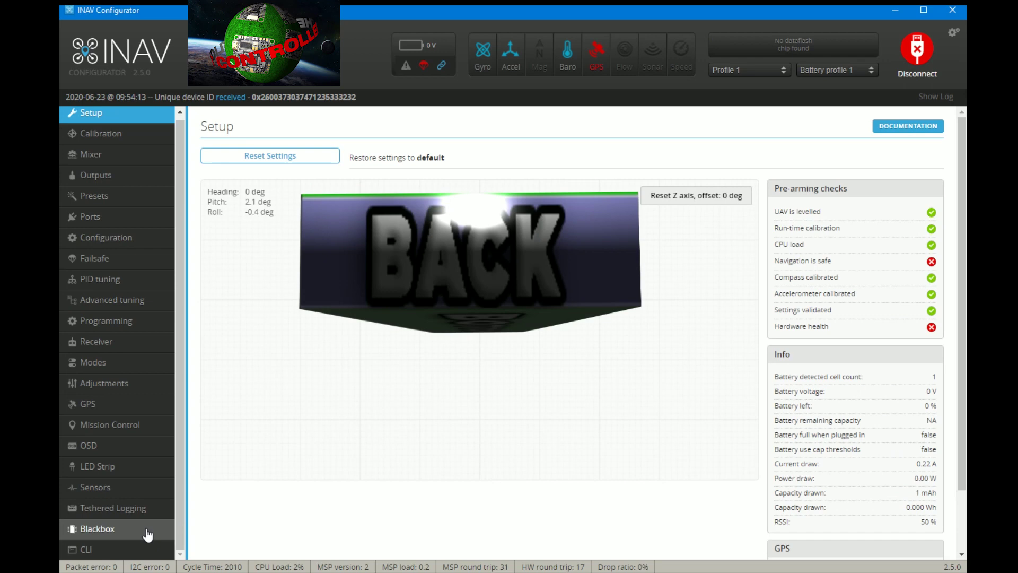
click(85, 551)
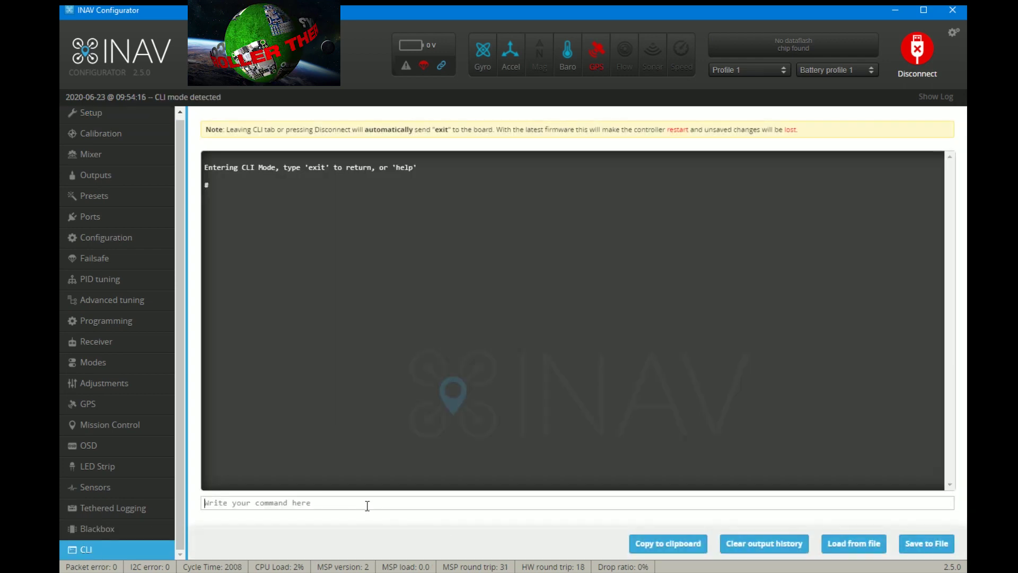
text(diff all)
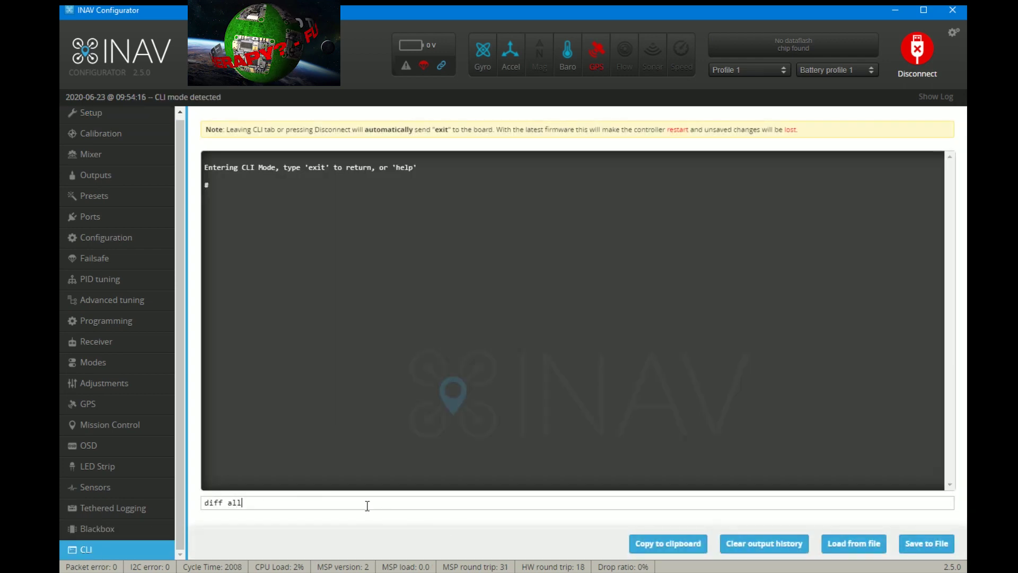
key(Return)
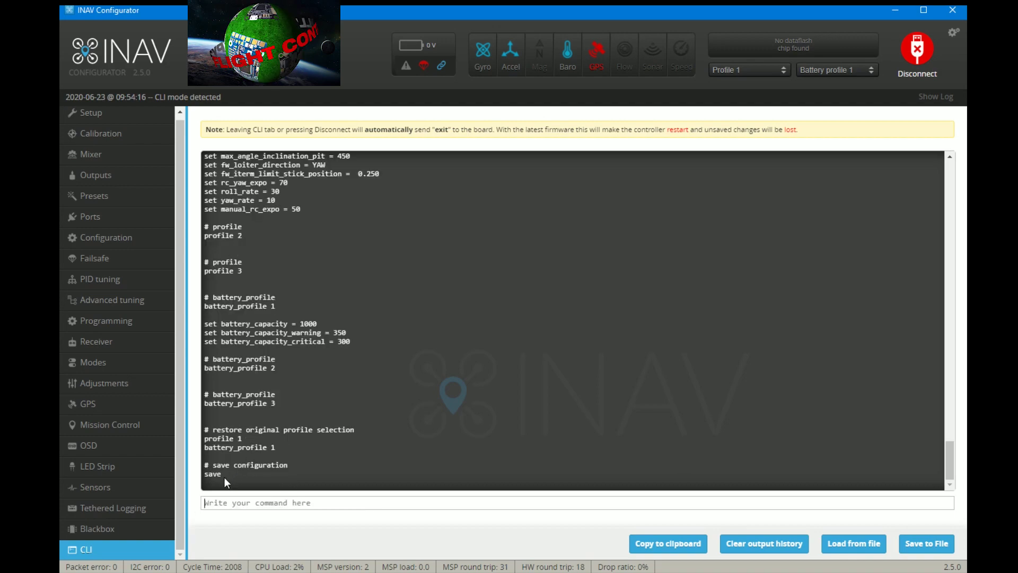
Select the entire diff output and copy it to the clipboard
drag(223, 476, 209, 204)
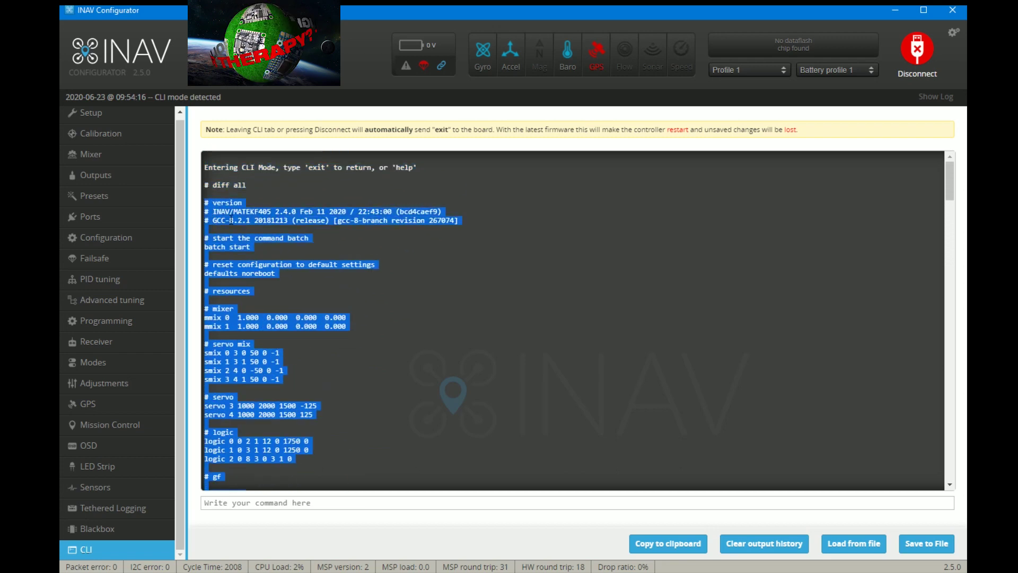
right_click(230, 220)
click(253, 232)
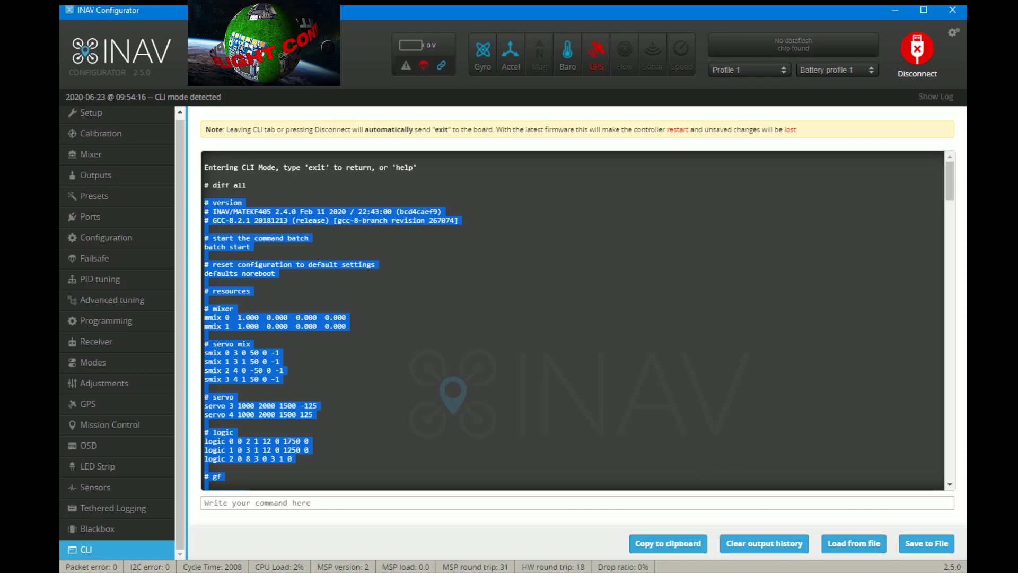
key(alt+Tab)
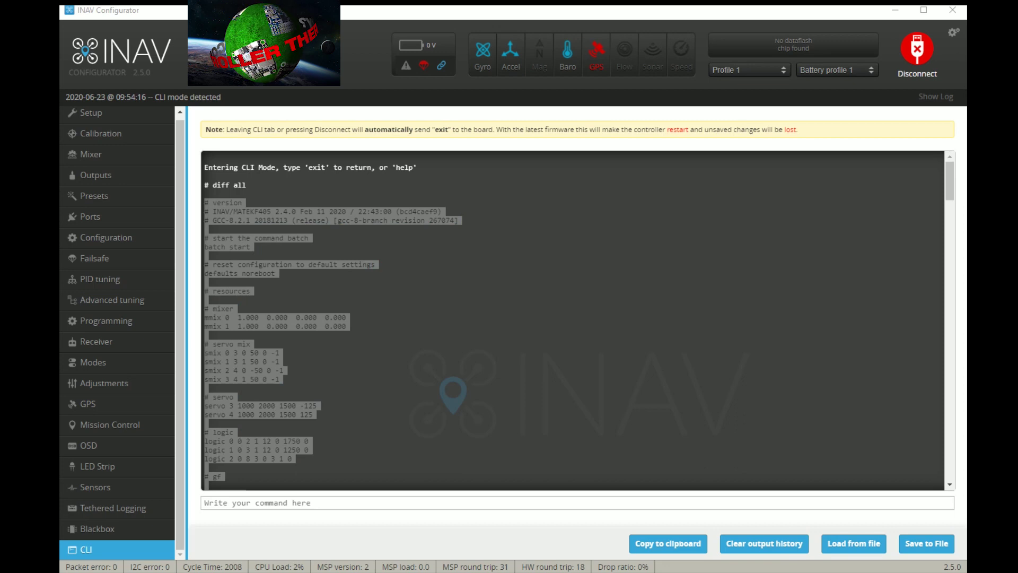
Paste the diff into a new Notepad document, minimize Notepad, and disconnect the board
drag(730, 349, 756, 204)
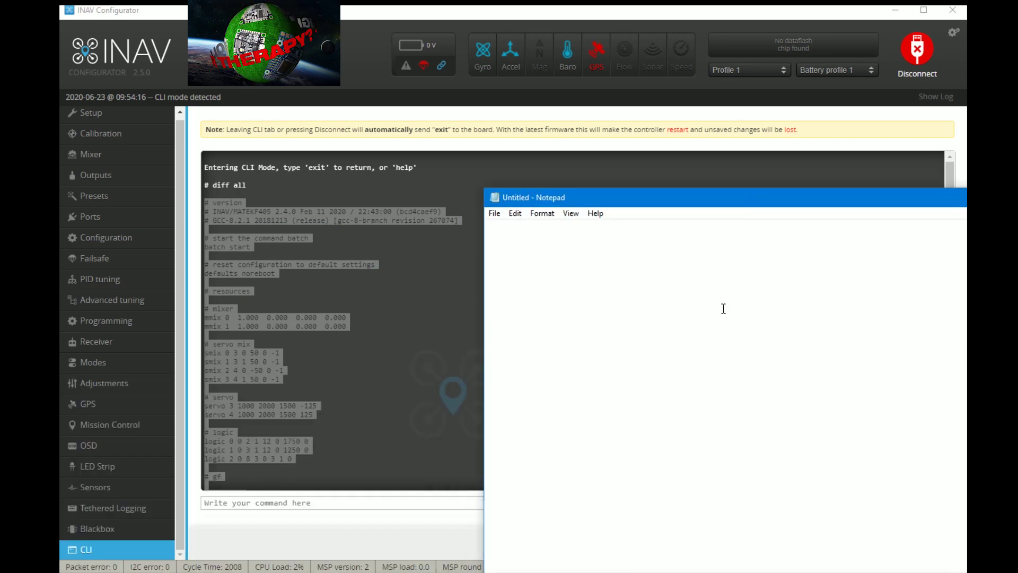
key(ctrl+v)
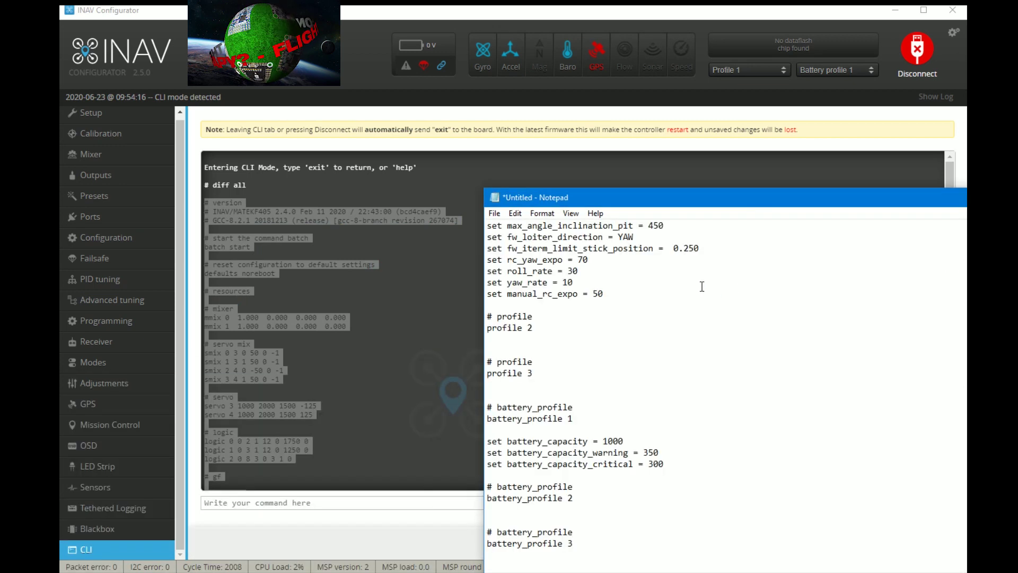
drag(507, 198, 507, 146)
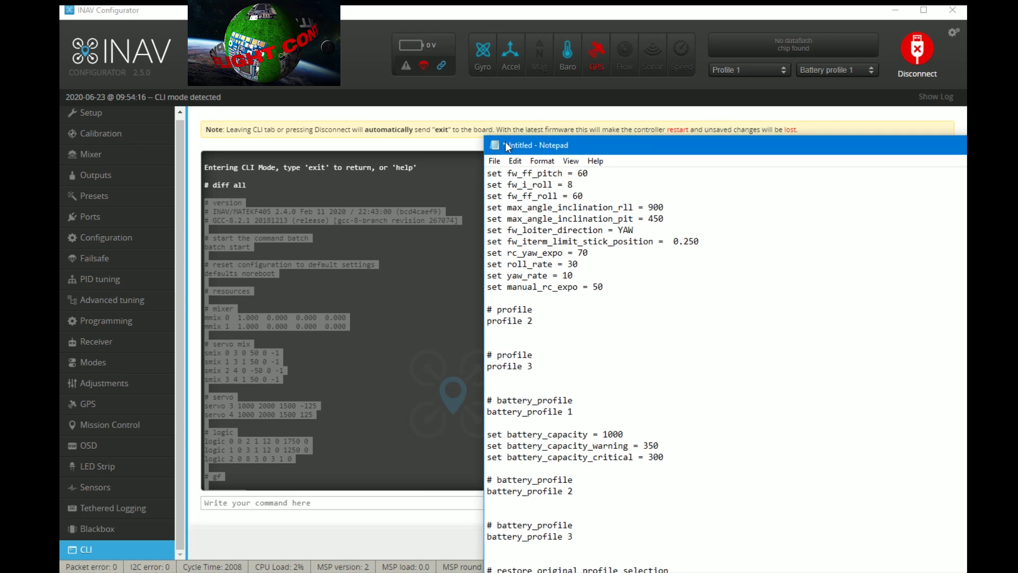
drag(645, 148, 255, 162)
click(660, 159)
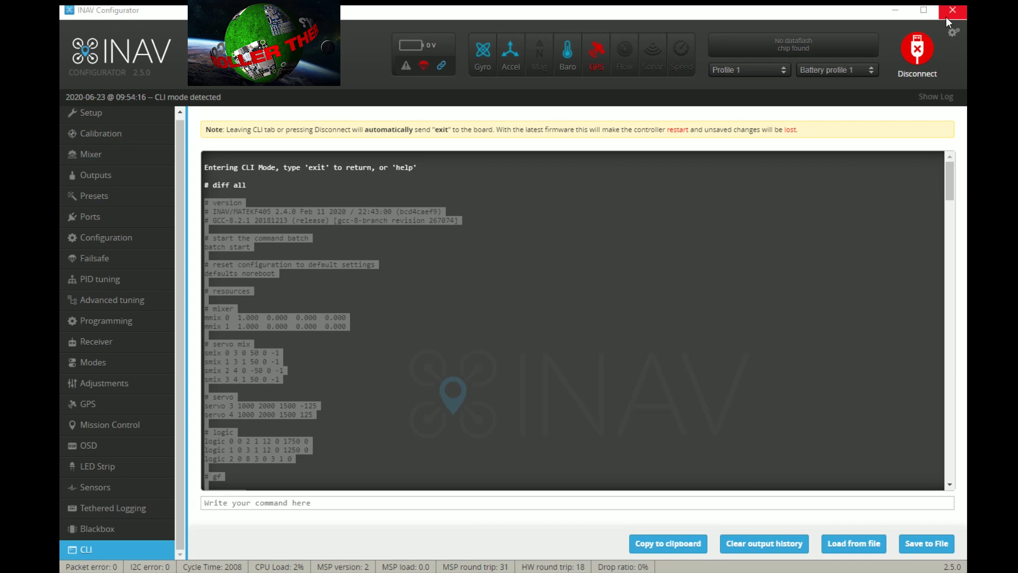
click(918, 51)
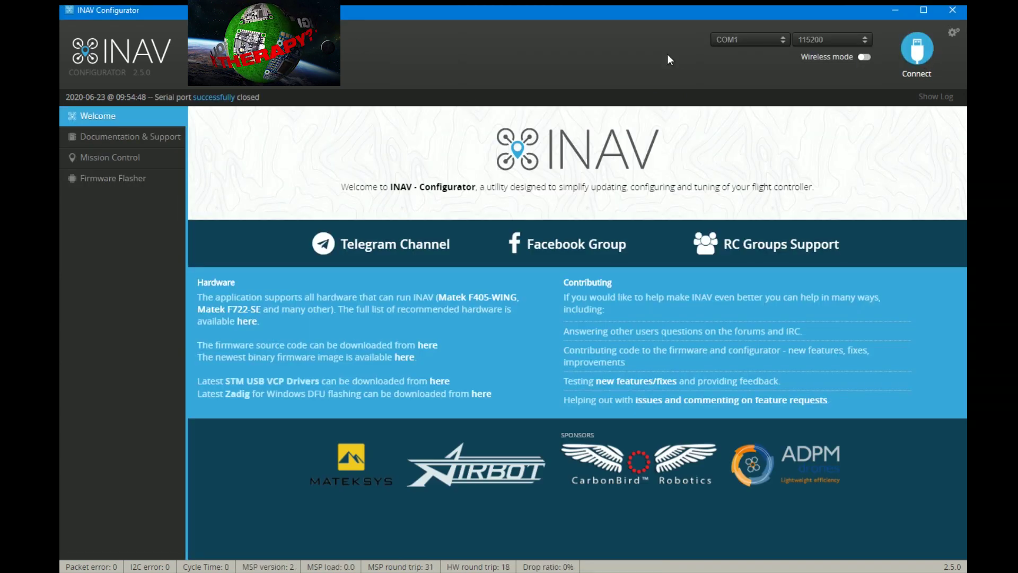
Go to Firmware Flasher and highlight MATEKF405 in the Notepad diff's version line
click(109, 183)
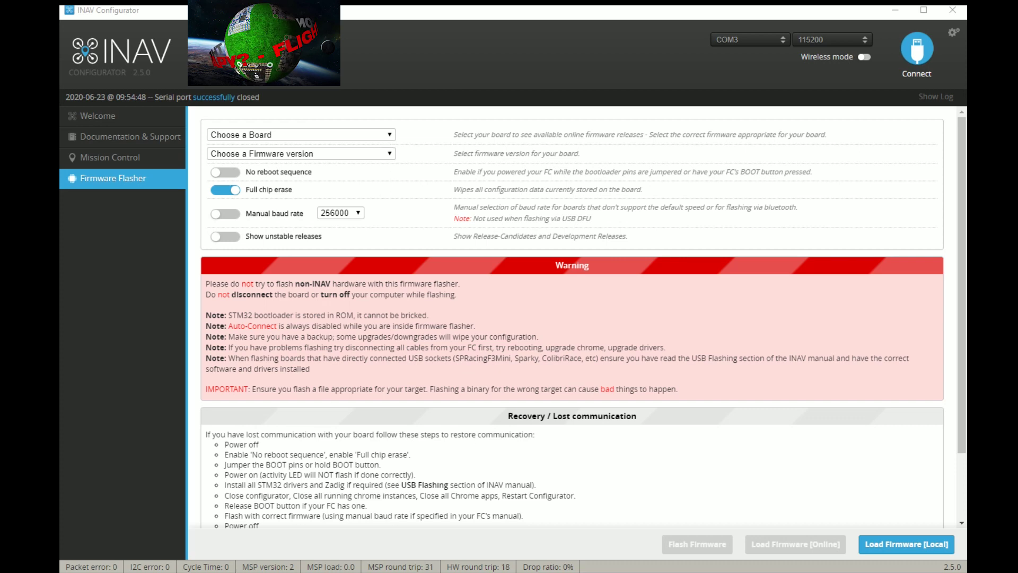
drag(399, 572, 564, 203)
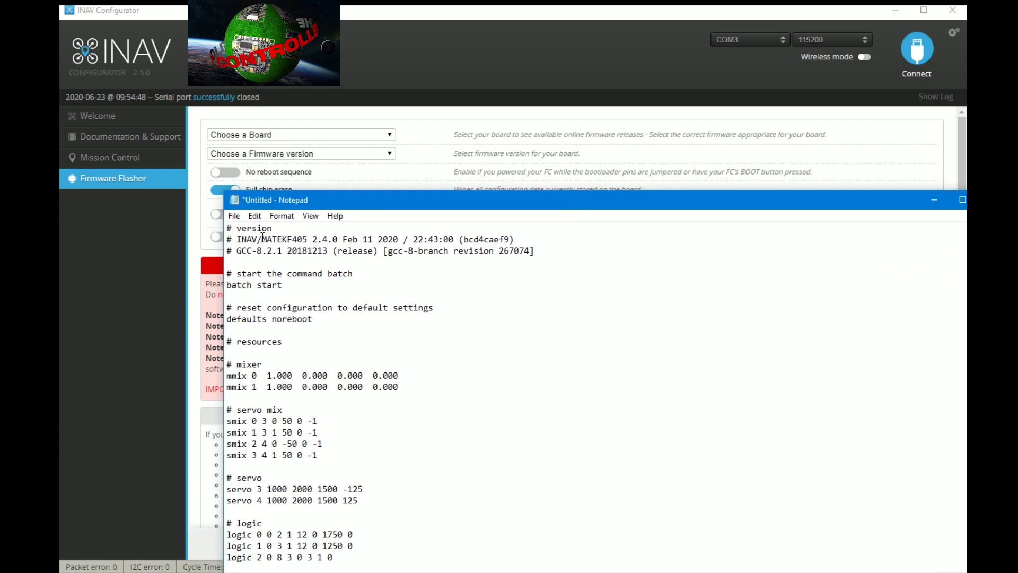
drag(262, 238, 308, 240)
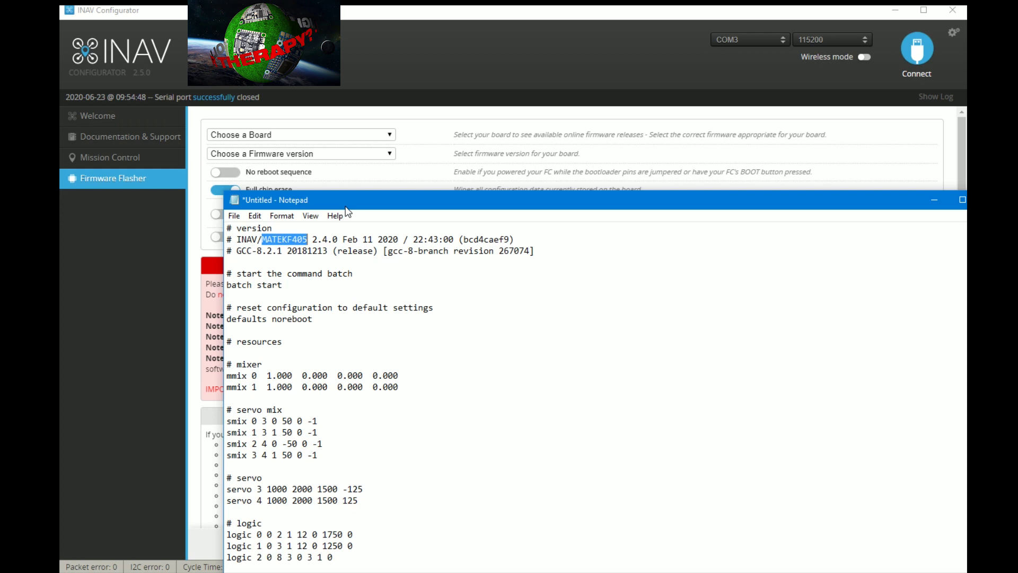
Choose MATEKF405 as the flasher's board and expand its firmware version list
drag(428, 207, 297, 572)
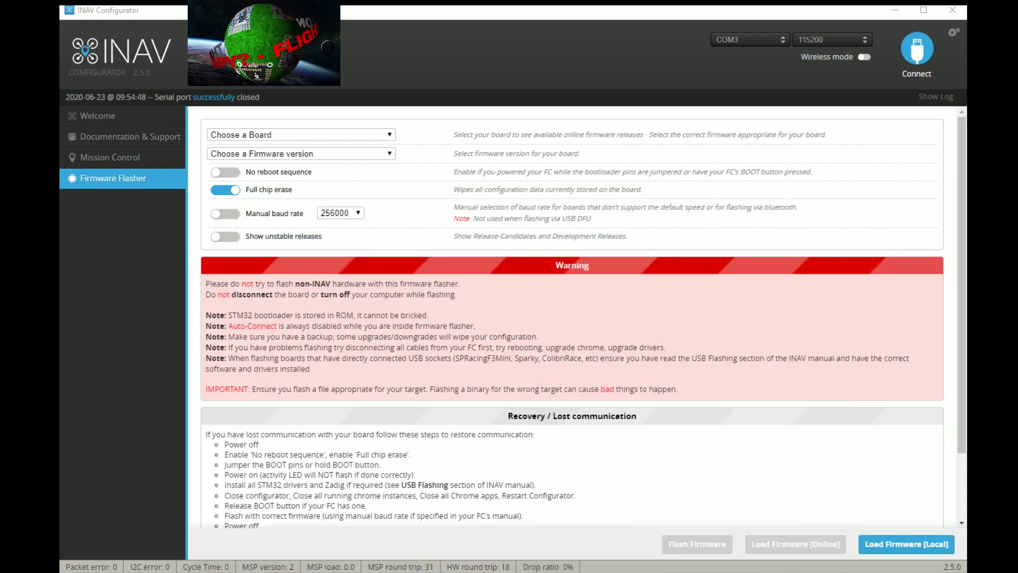
click(361, 134)
drag(383, 174, 387, 260)
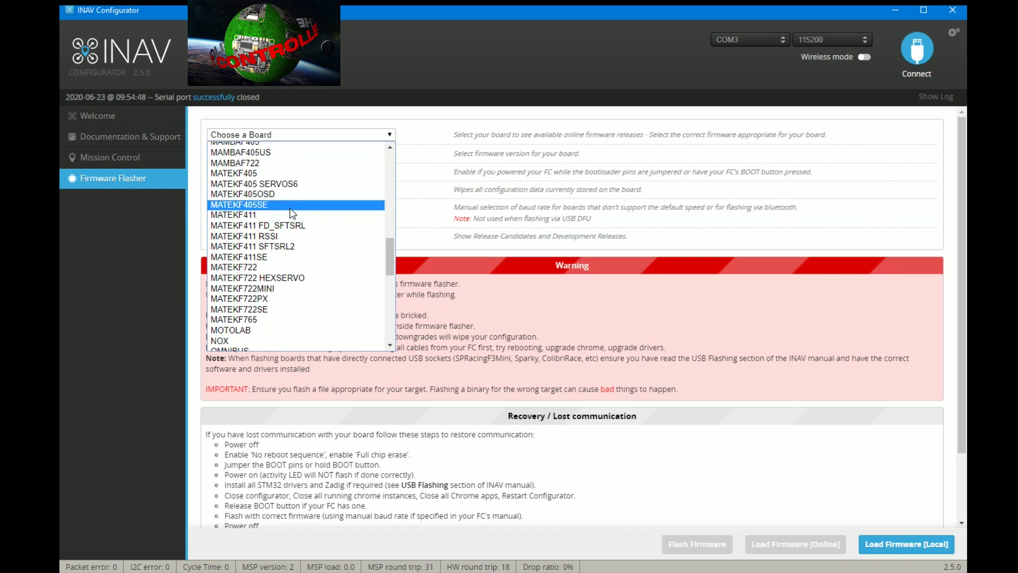
click(282, 172)
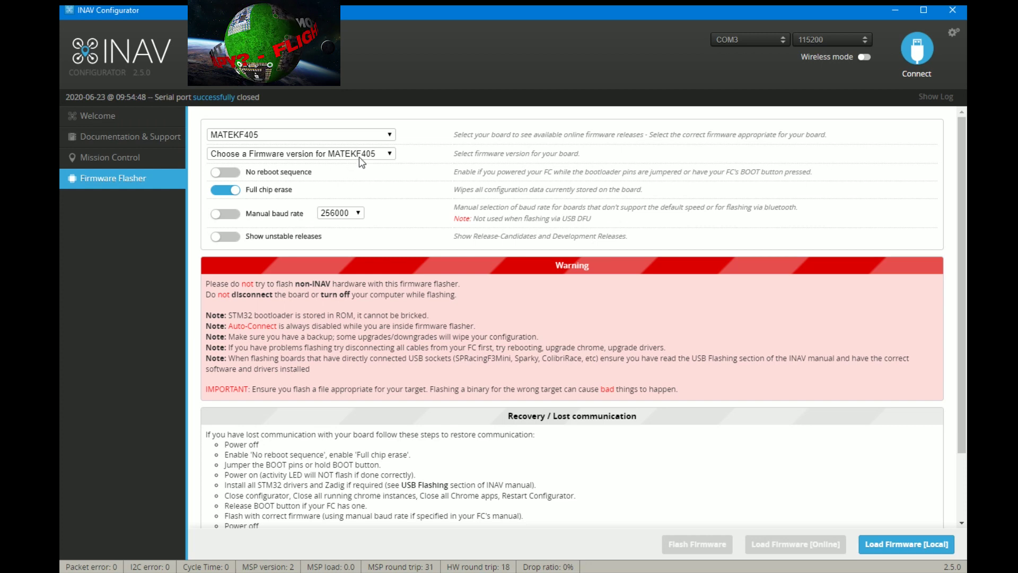
click(381, 153)
click(380, 153)
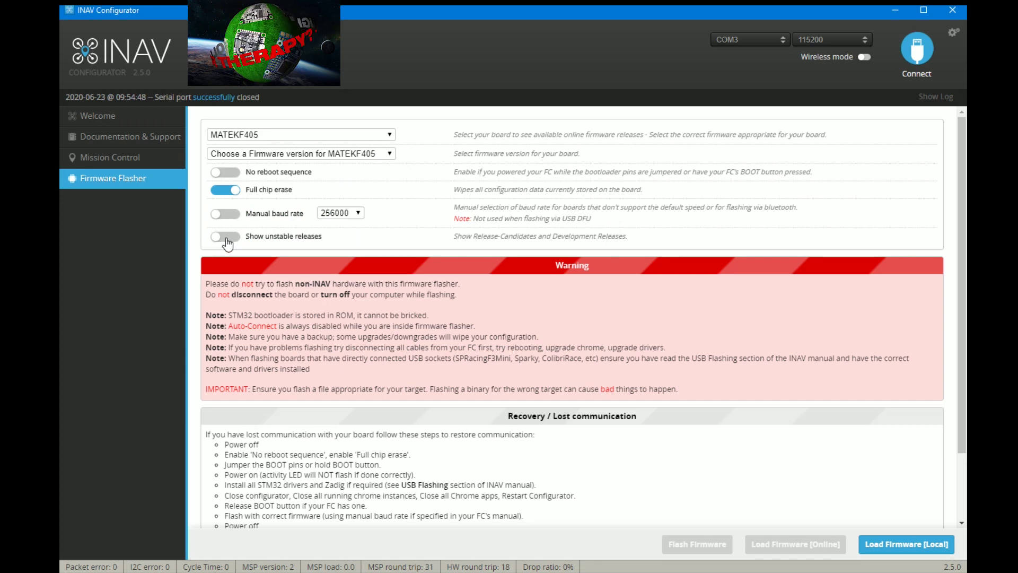
click(390, 154)
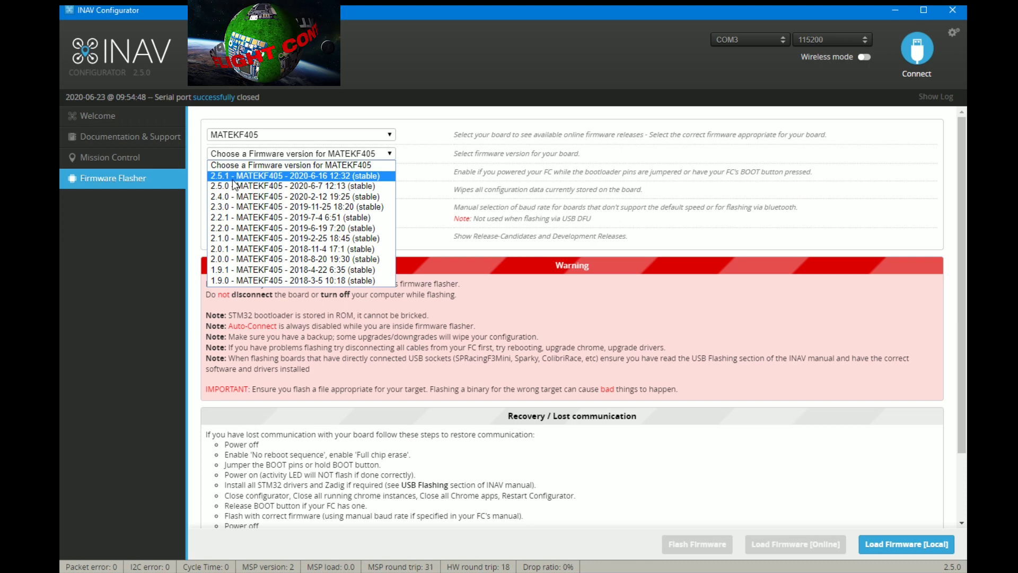
Select '2.5.1 - MATEKF405 - 2020-6-16 12:32 (stable)' as the firmware version
click(139, 77)
double_click(131, 71)
click(298, 154)
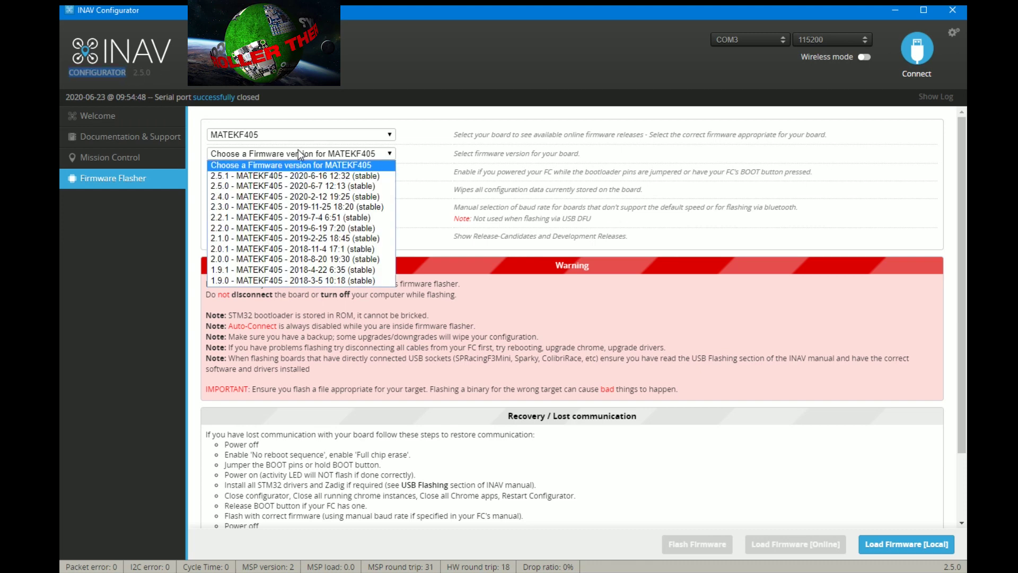
click(231, 179)
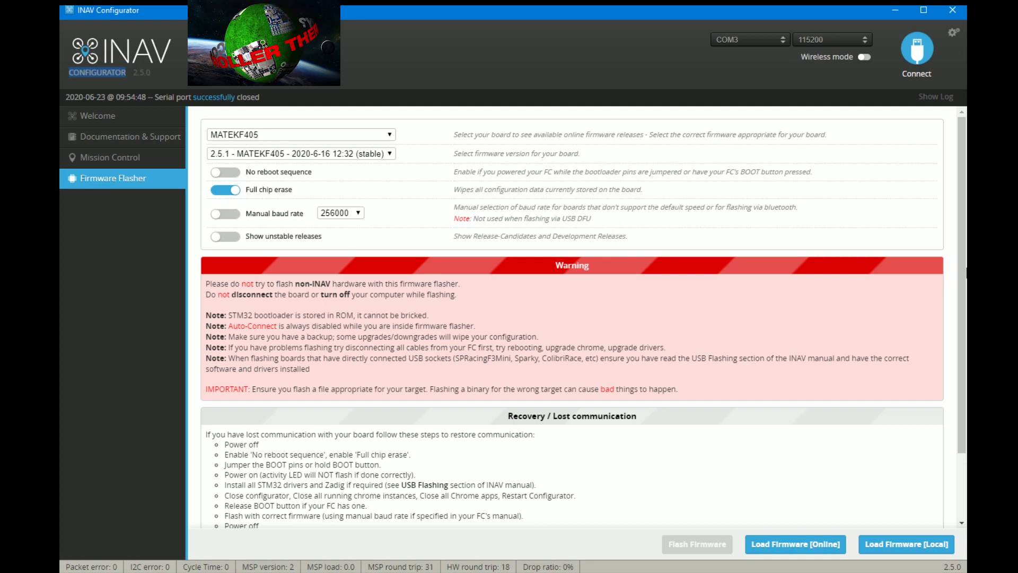
Load the 2.5.1 MATEKF405 firmware online (445005 bytes) and review its release notes
click(791, 552)
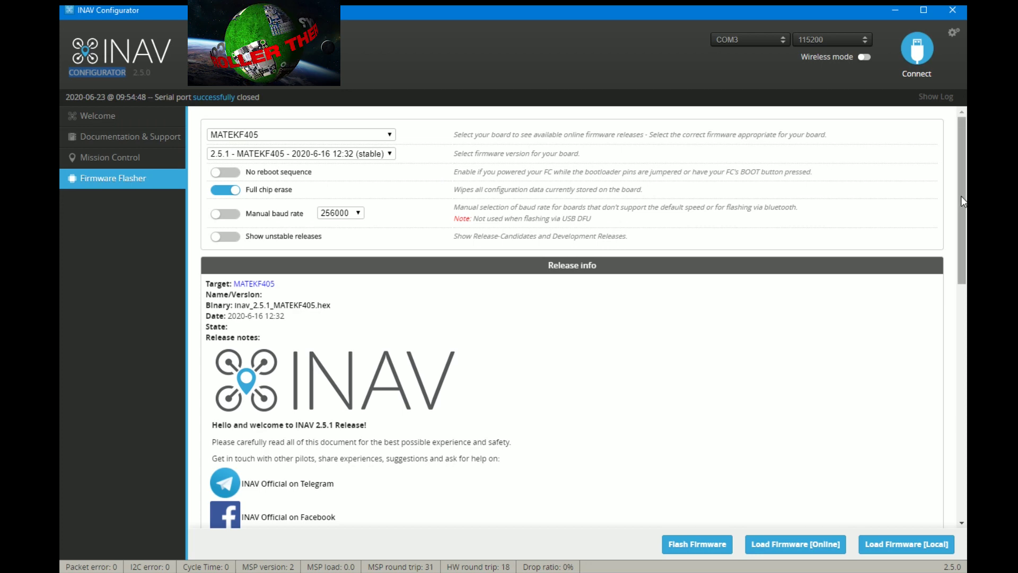
drag(962, 197, 964, 370)
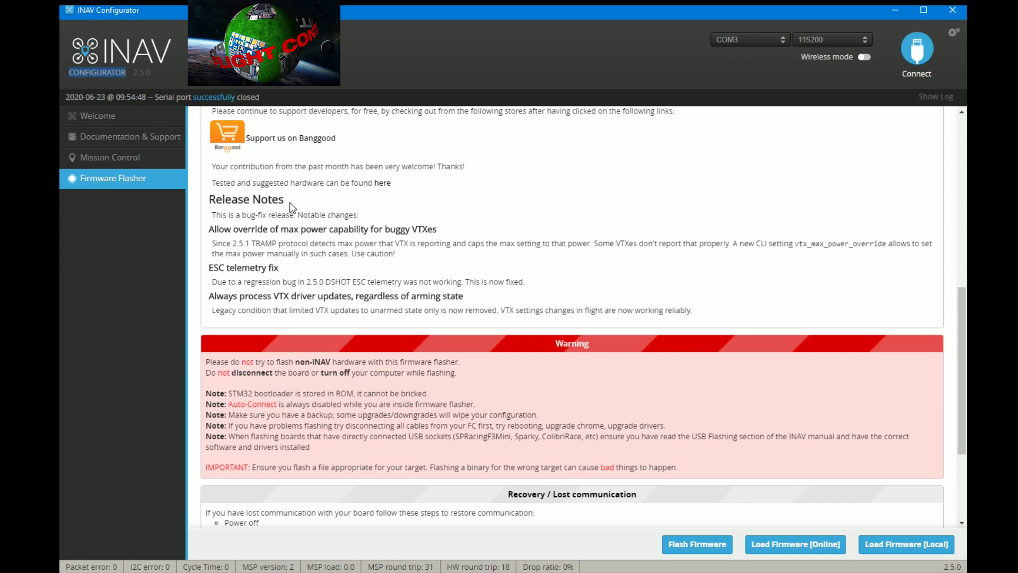
scroll(250, 224, down, 4)
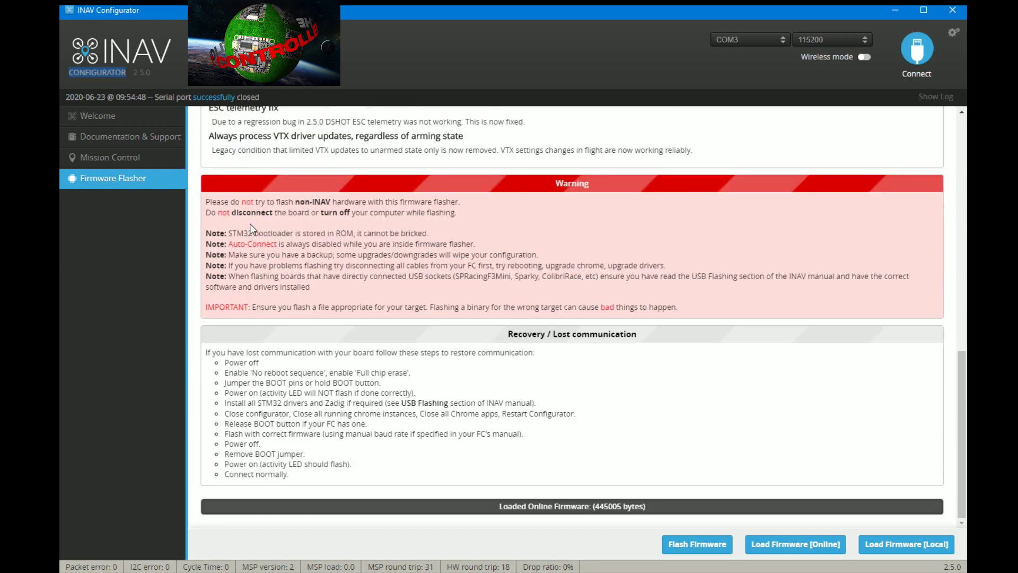
scroll(259, 252, up, 7)
scroll(259, 252, up, 5)
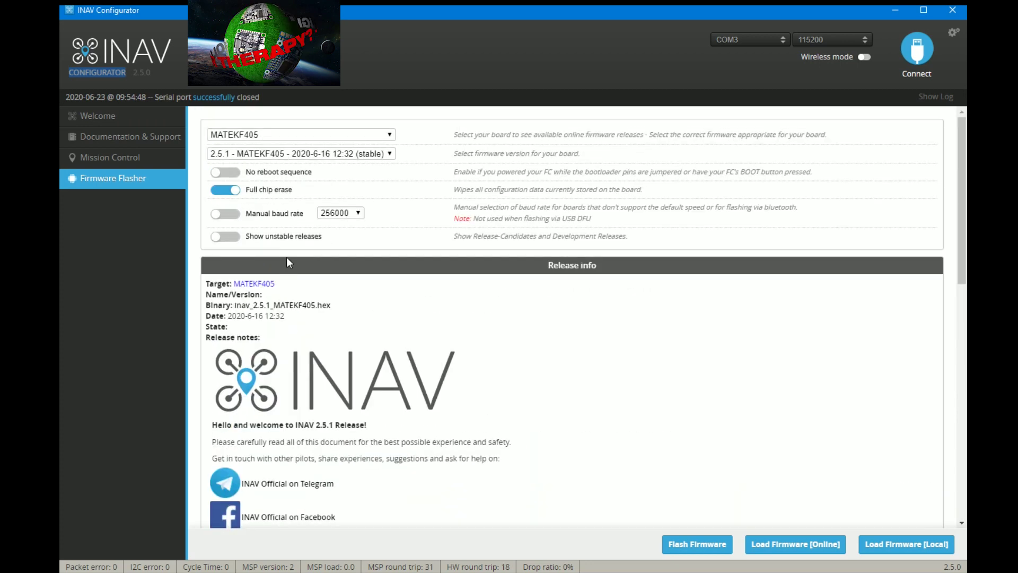
scroll(346, 318, down, 5)
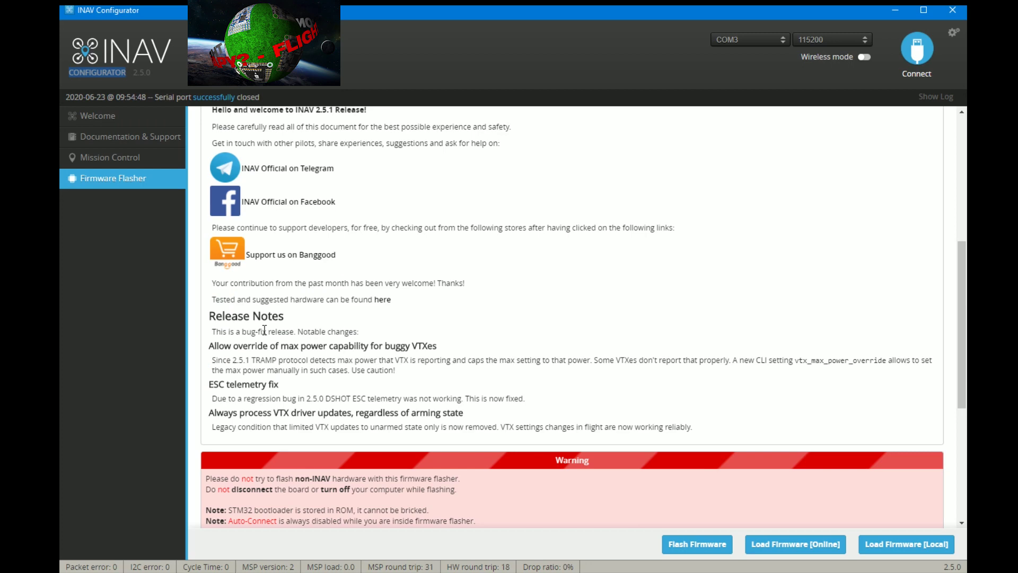
scroll(302, 363, down, 4)
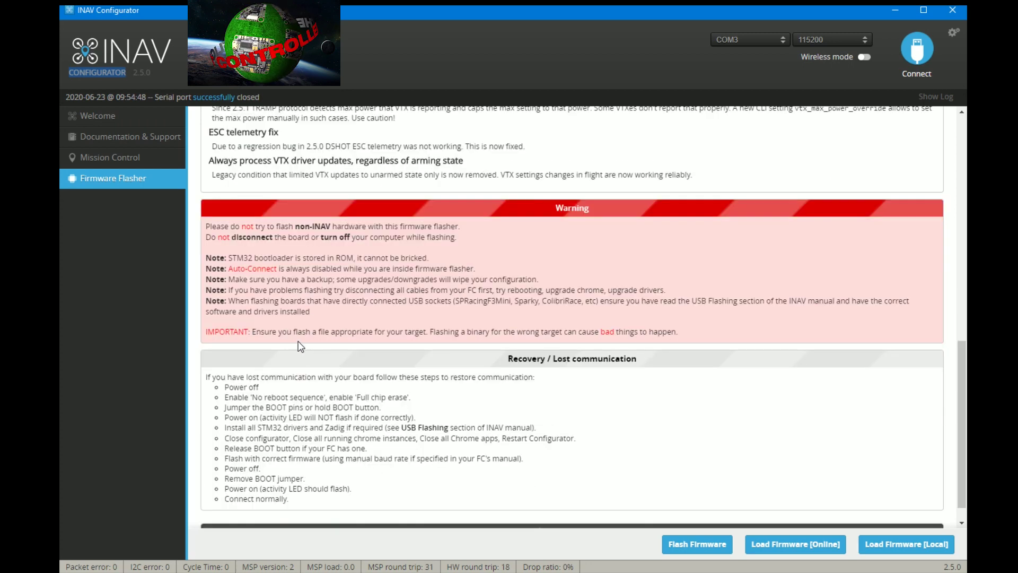
scroll(350, 329, down, 1)
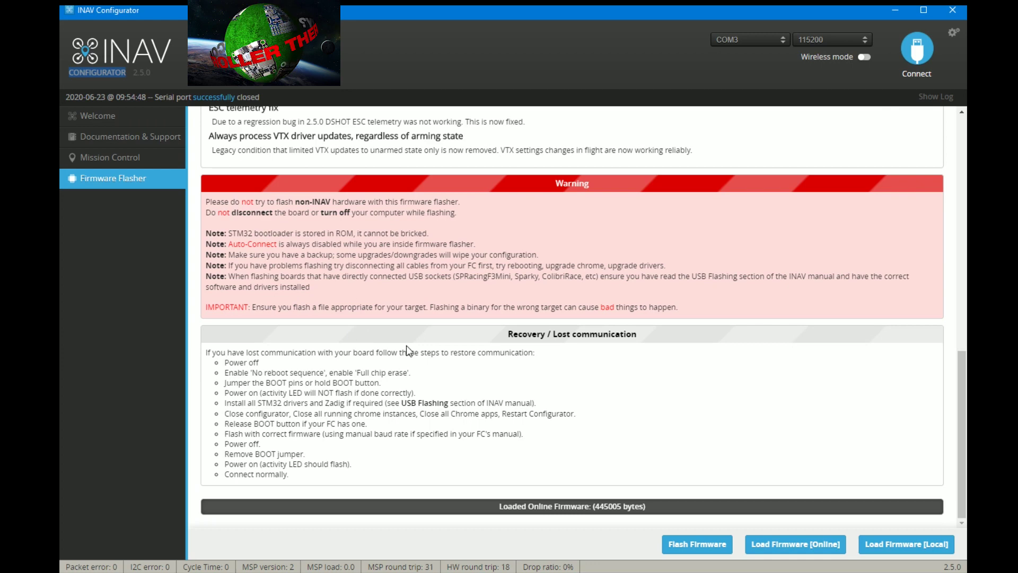
scroll(406, 345, up, 10)
Load the INAV 2.5.0 MATEKF405 firmware online
click(336, 154)
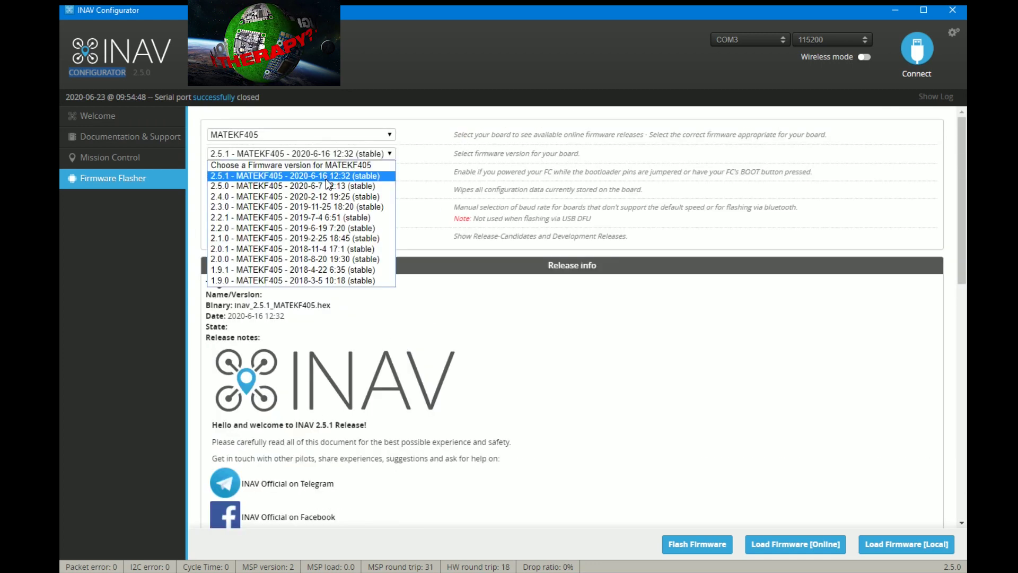
click(327, 185)
click(782, 546)
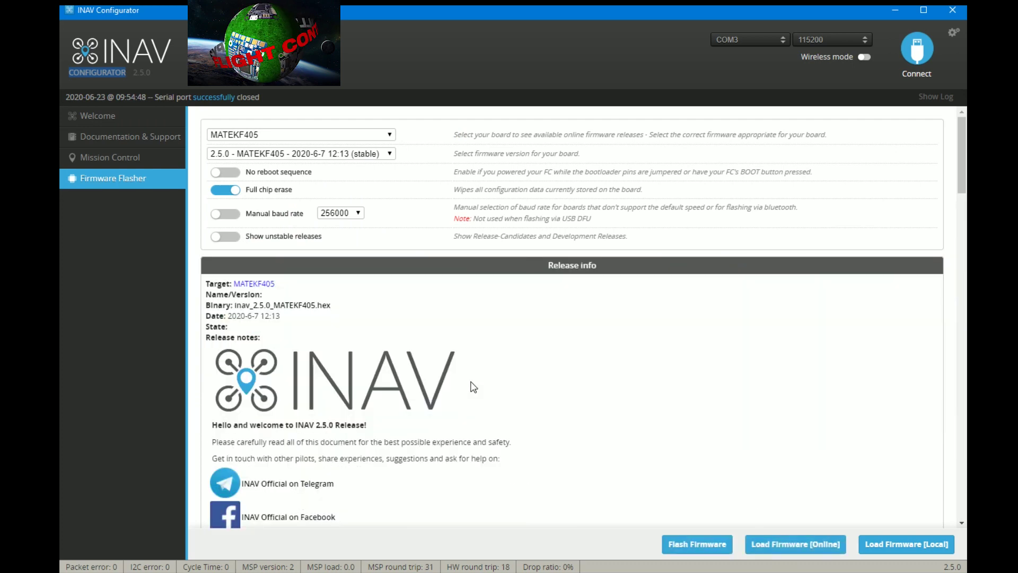
Read through the release notes' Important Notes on migrating CLI aux modes
scroll(398, 308, down, 7)
scroll(237, 282, down, 1)
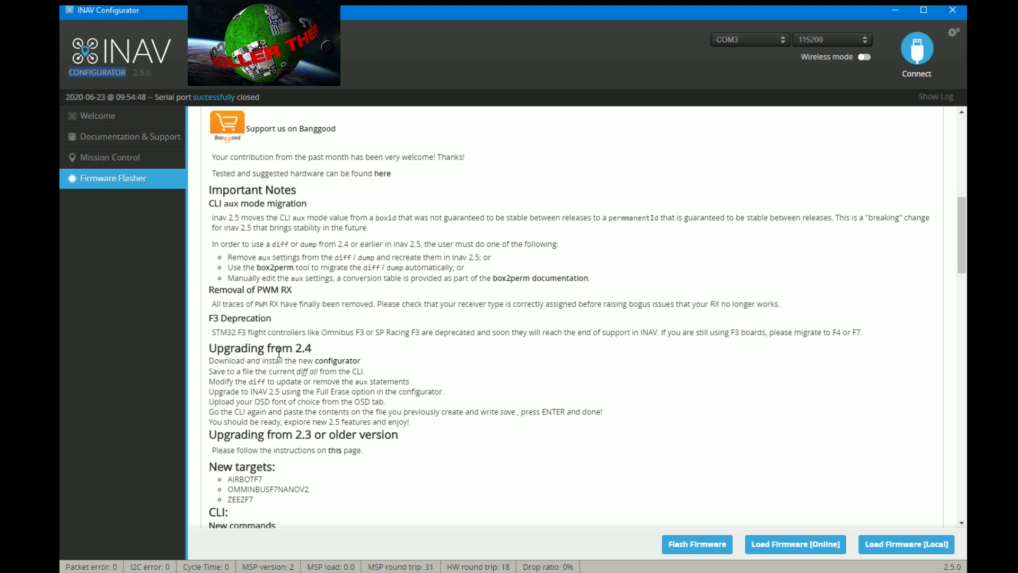
scroll(305, 344, down, 1)
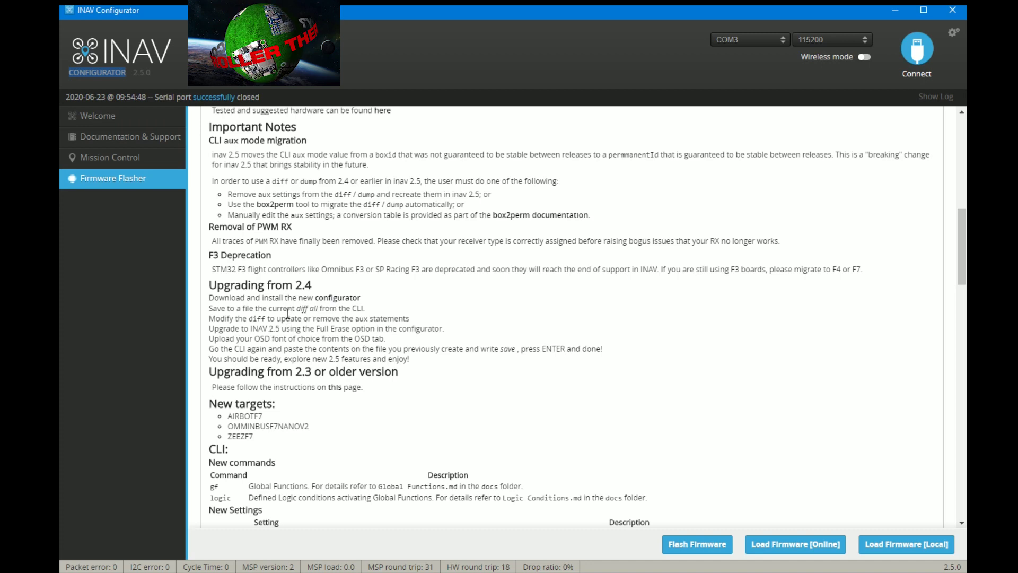
scroll(289, 309, down, 1)
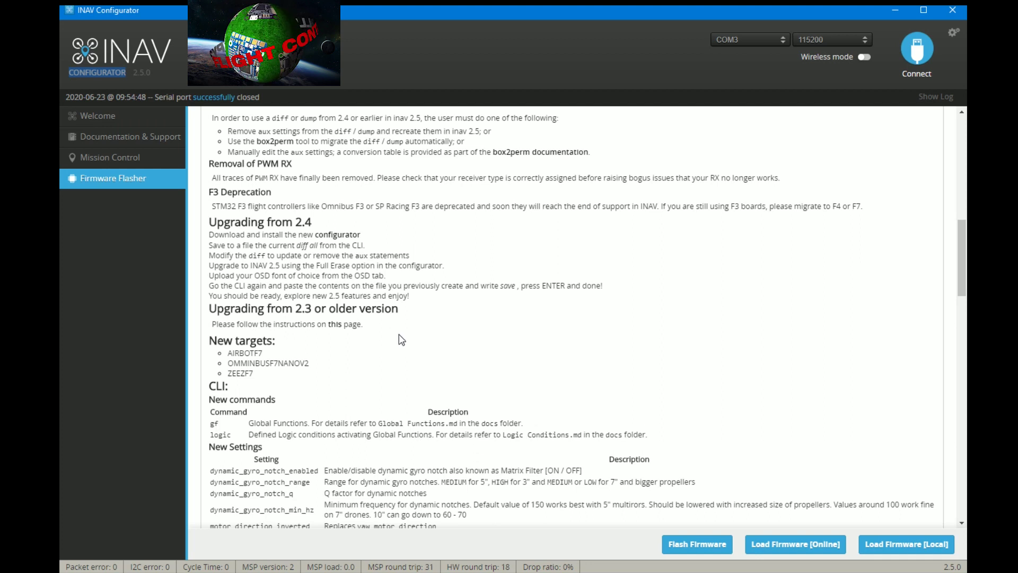
scroll(400, 333, up, 10)
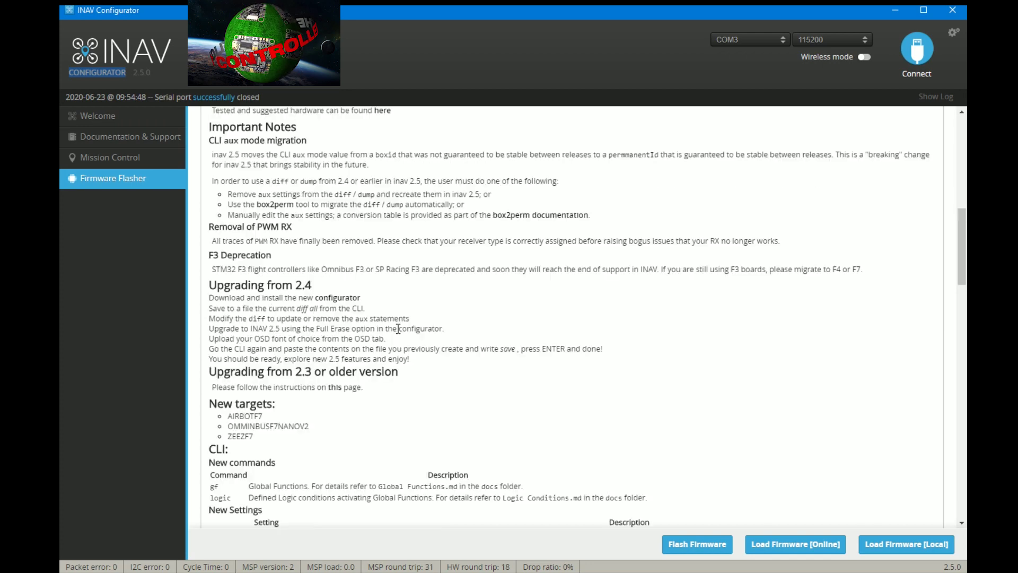
Load INAV 2.5.1 for MATEKF405 and flash it to the board until Programming: SUCCESSFUL
click(297, 154)
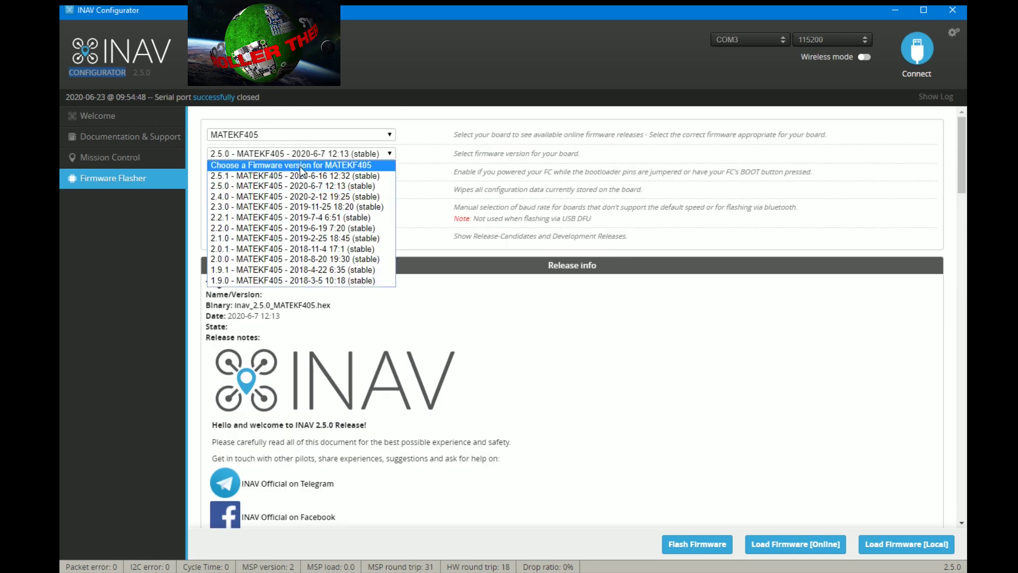
click(288, 174)
click(793, 546)
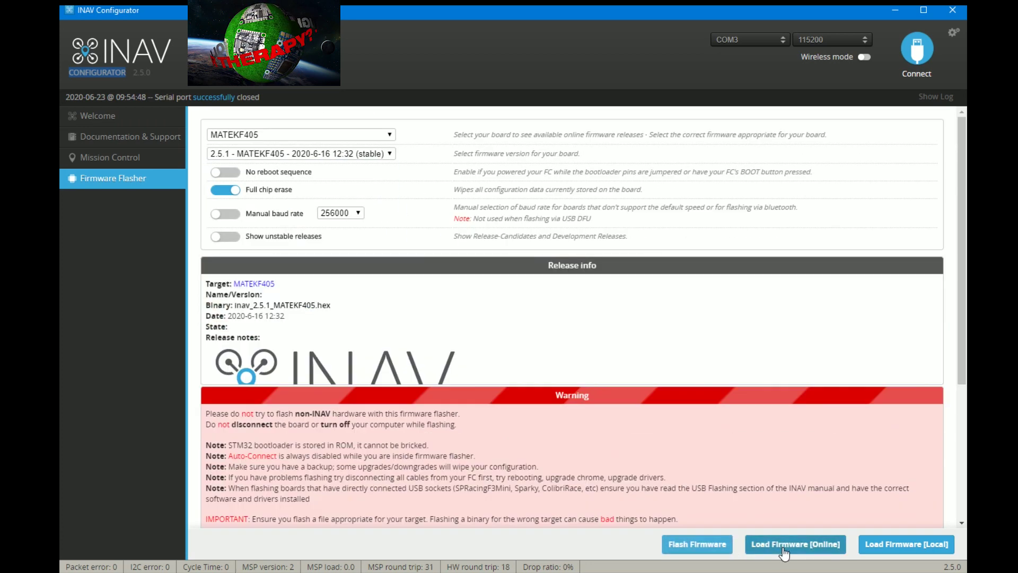
click(698, 545)
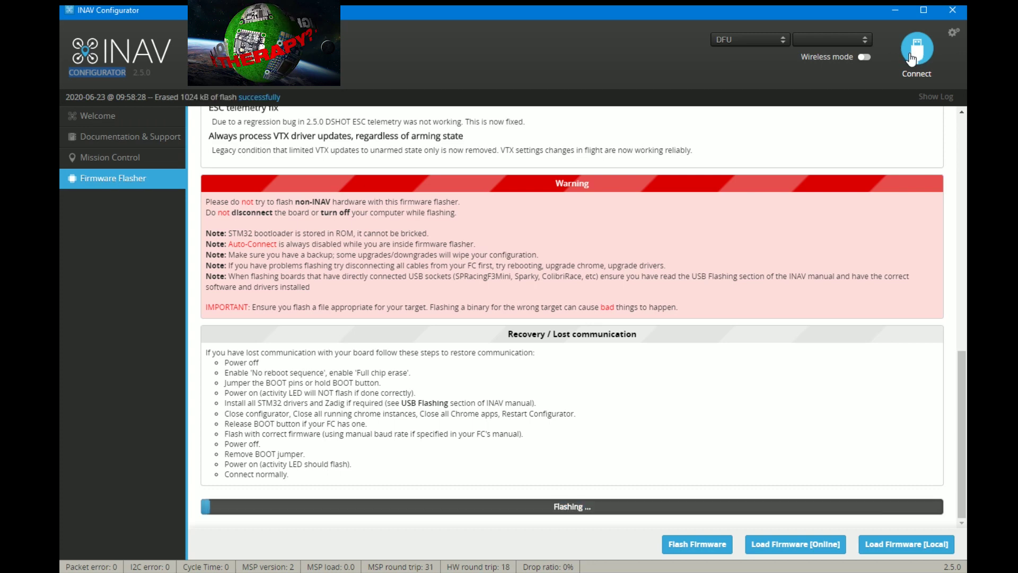
scroll(312, 199, up, 10)
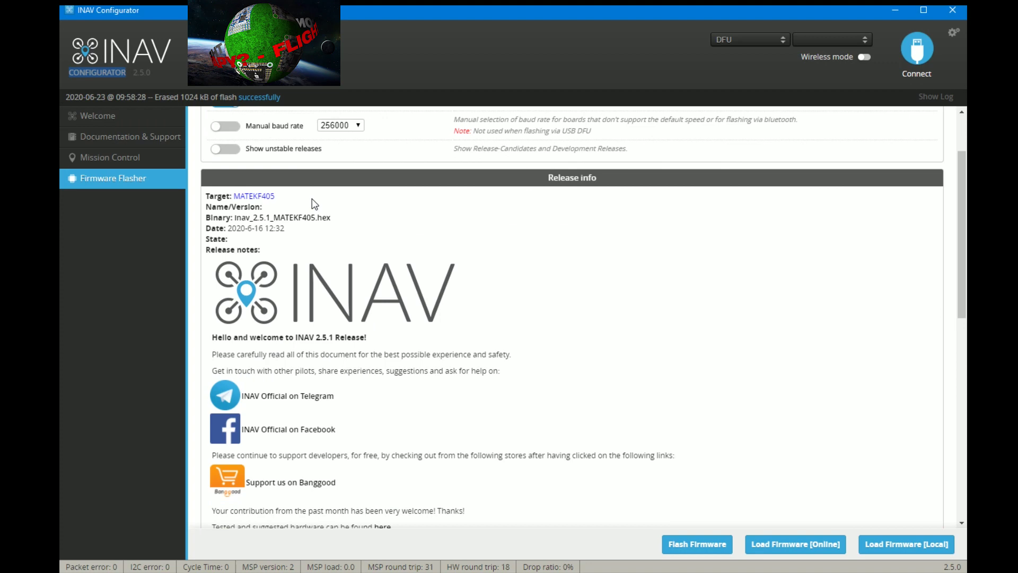
scroll(322, 296, down, 10)
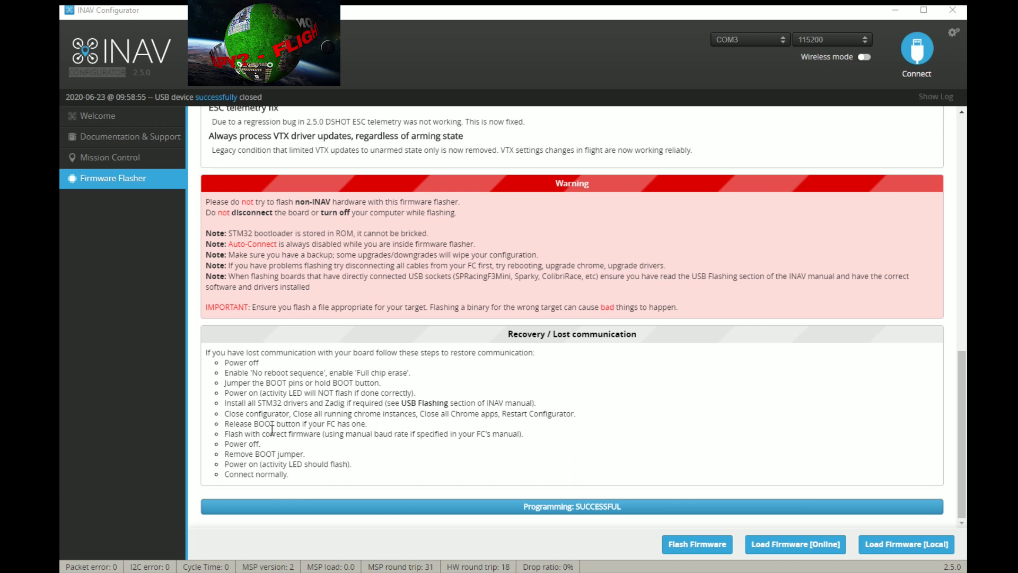
click(499, 18)
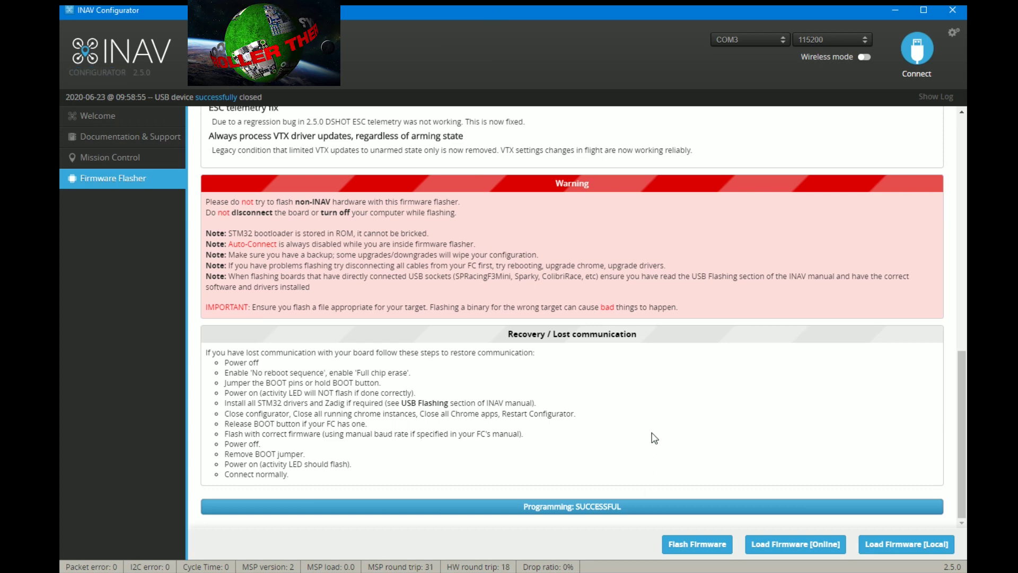
Connect to the freshly flashed board and apply the Airplane default values
click(921, 56)
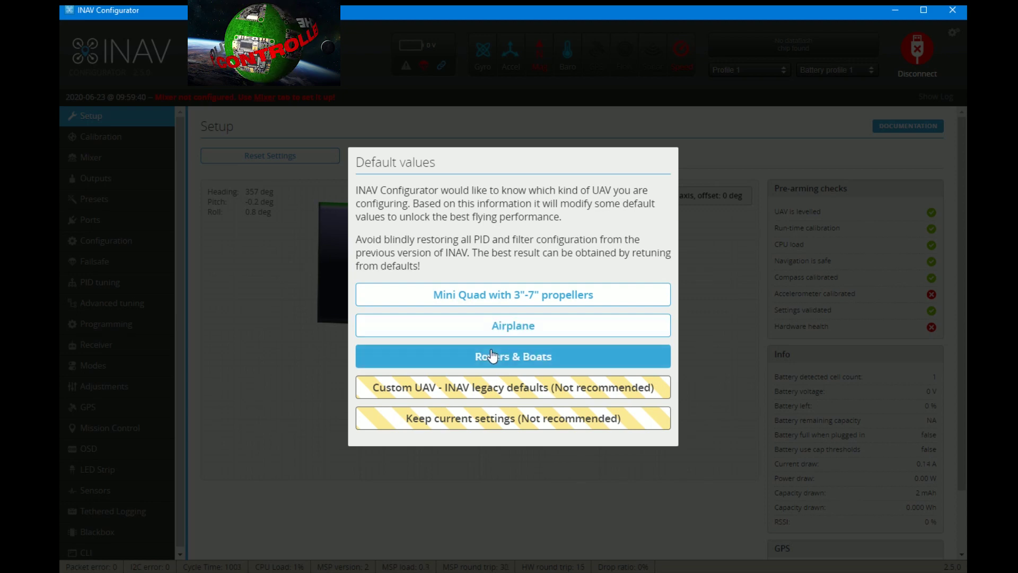
click(503, 325)
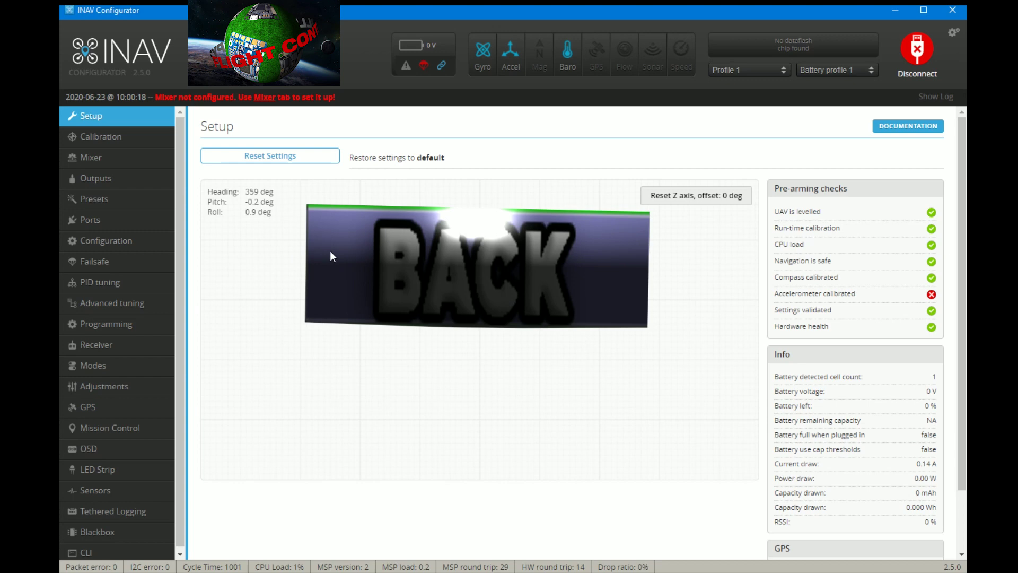
Upload the OSD font from the OSD tab's Font Manager, then reconnect to the board
drag(180, 250, 179, 318)
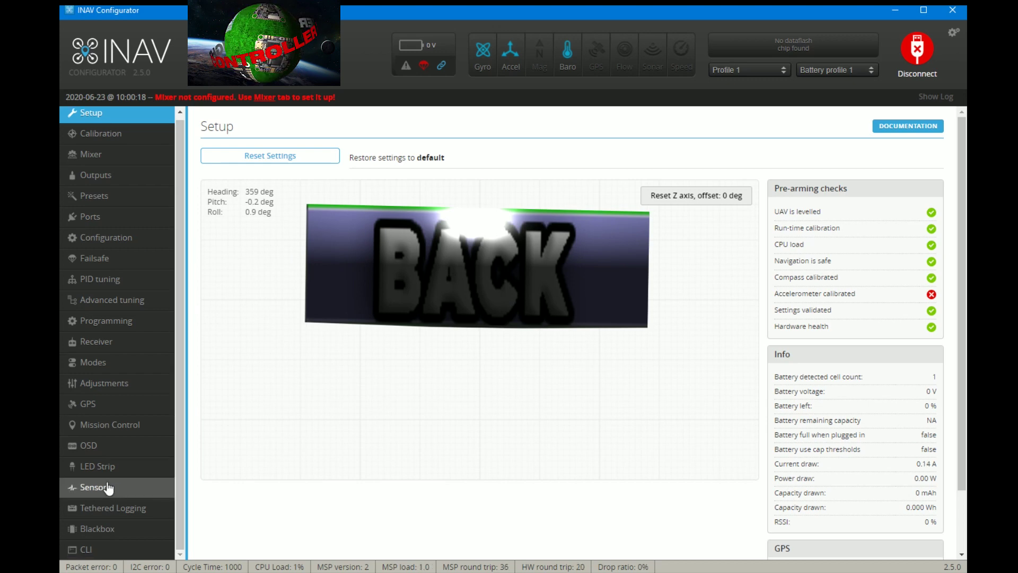
click(102, 446)
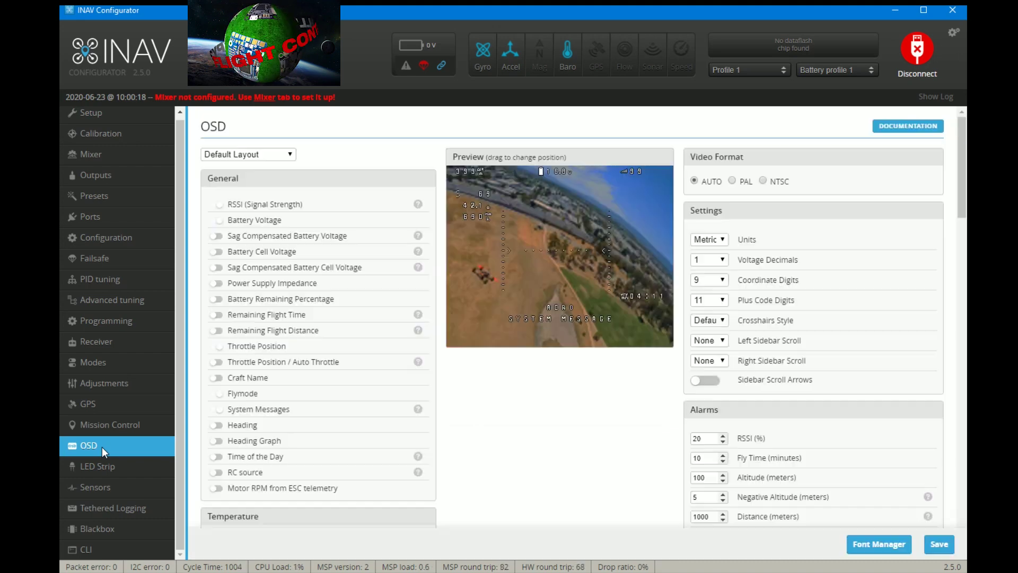
click(878, 549)
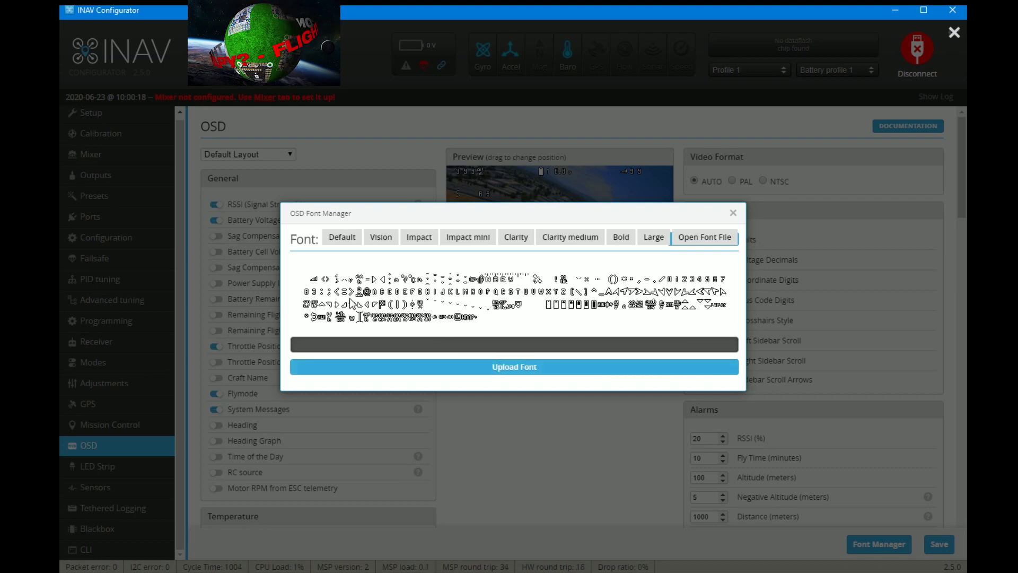
click(524, 367)
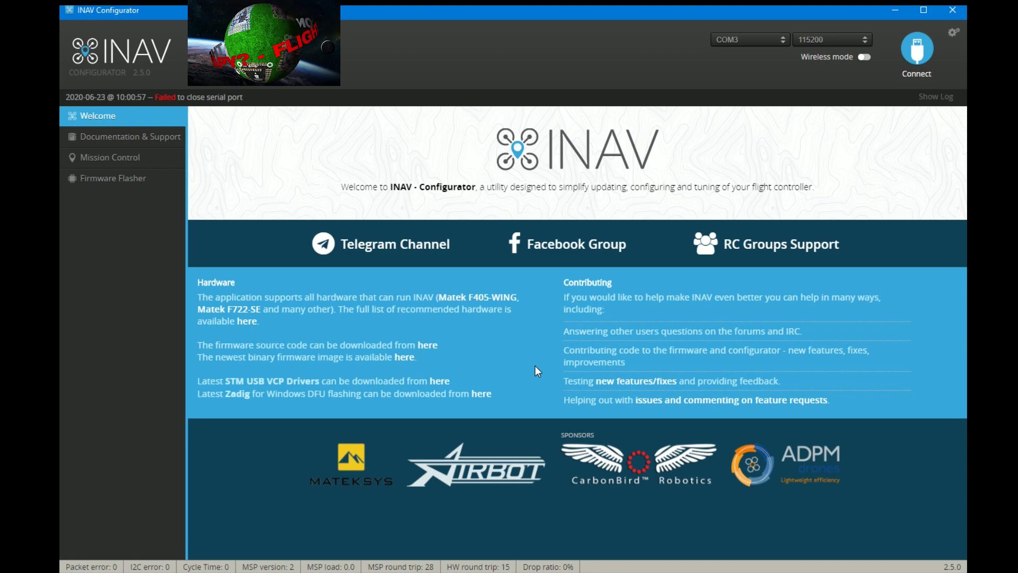
drag(158, 97, 181, 97)
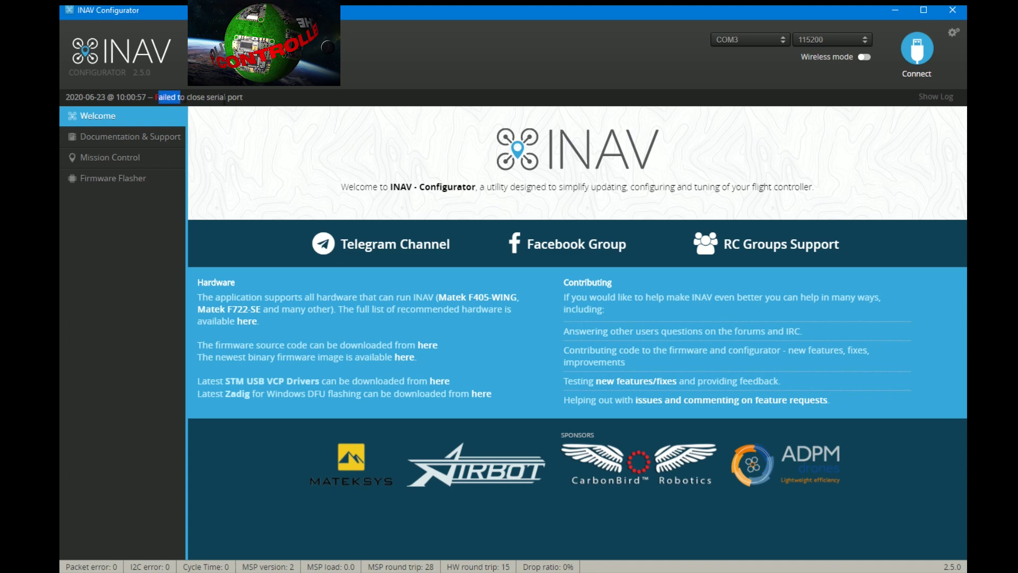
click(921, 59)
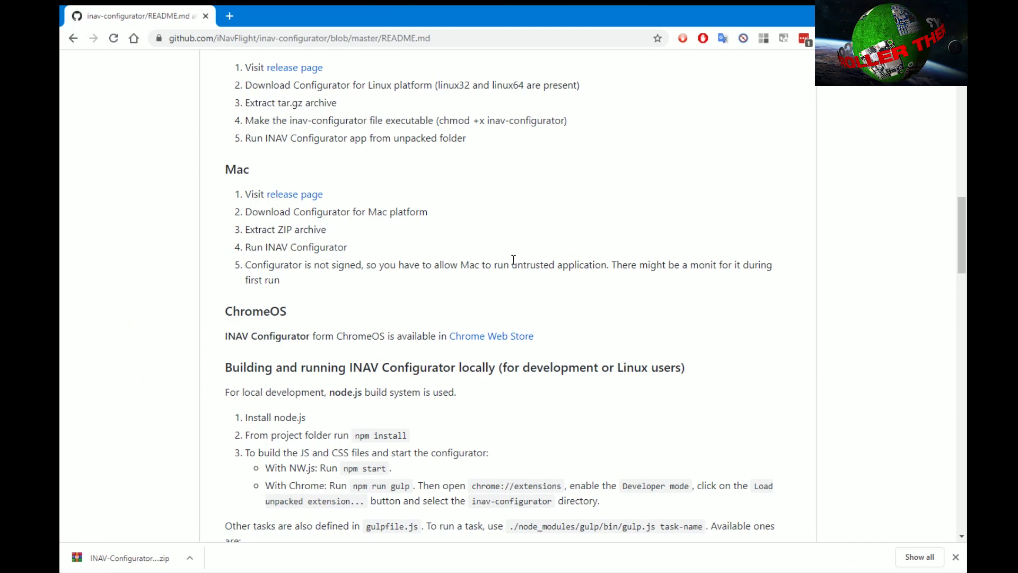
Go from the iNavFlight organisation page to the inav repository's releases list
scroll(512, 257, up, 4)
scroll(204, 170, up, 6)
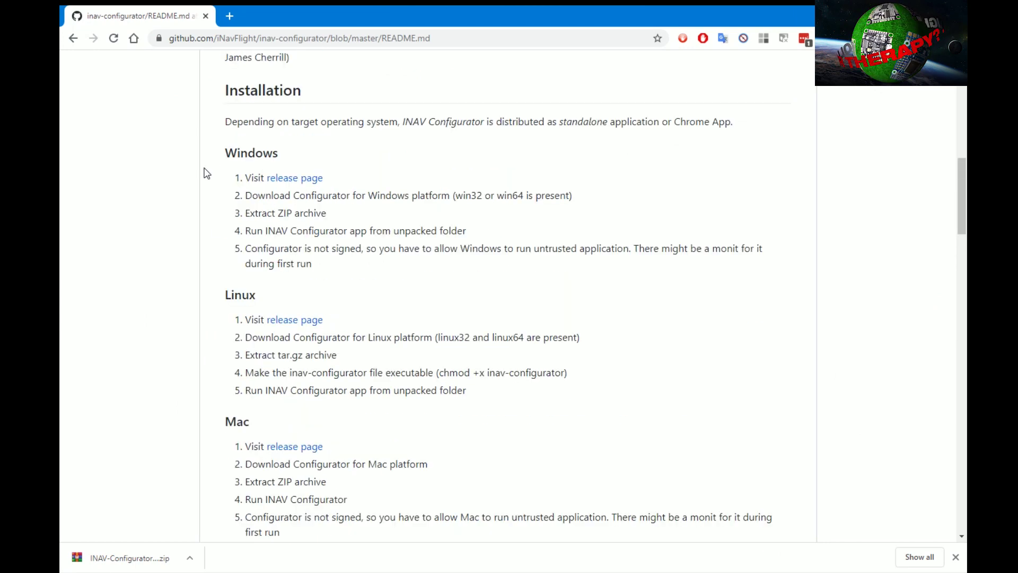
scroll(212, 166, up, 3)
click(230, 121)
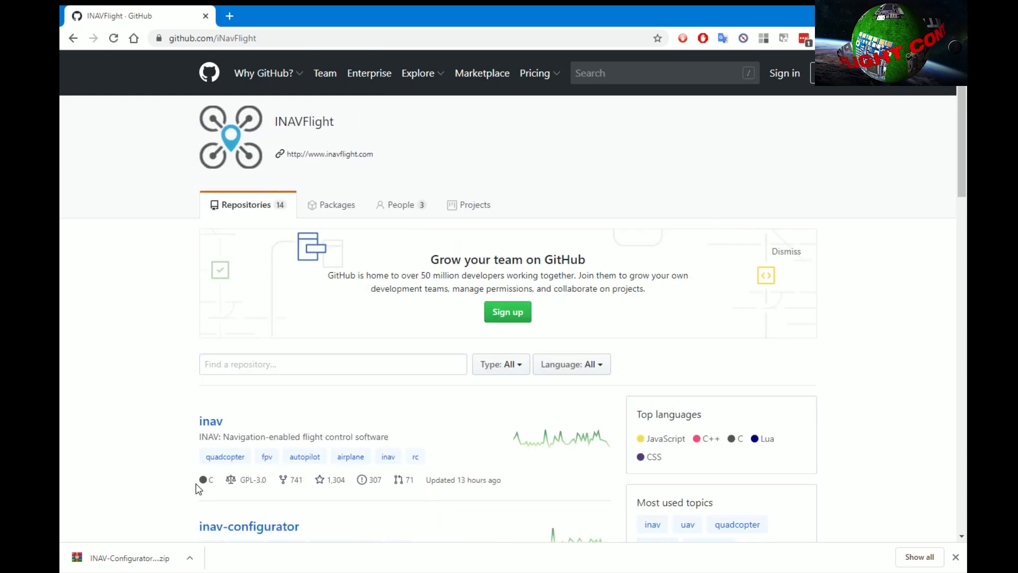
click(215, 431)
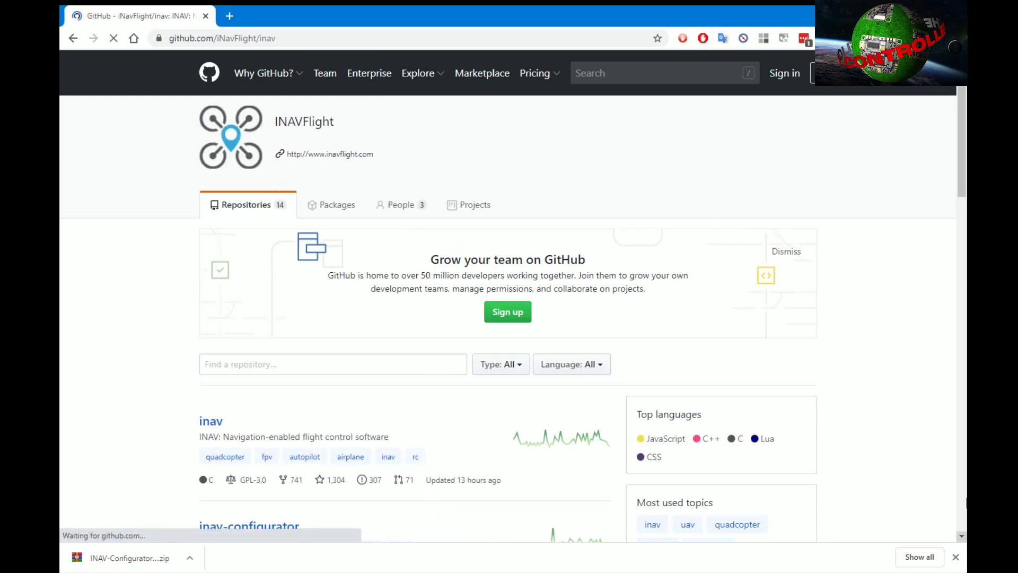
click(955, 557)
scroll(202, 310, down, 1)
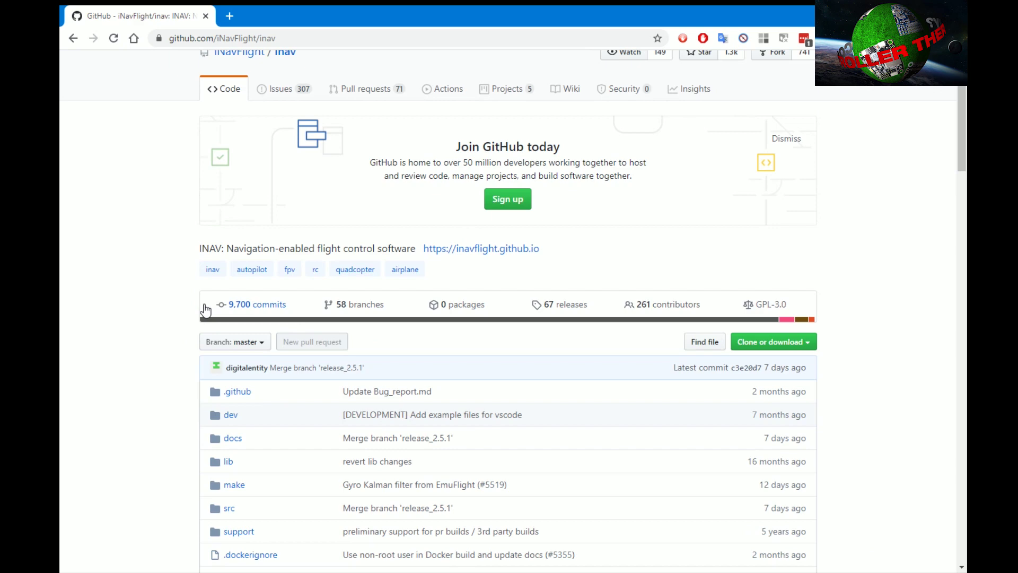
click(572, 305)
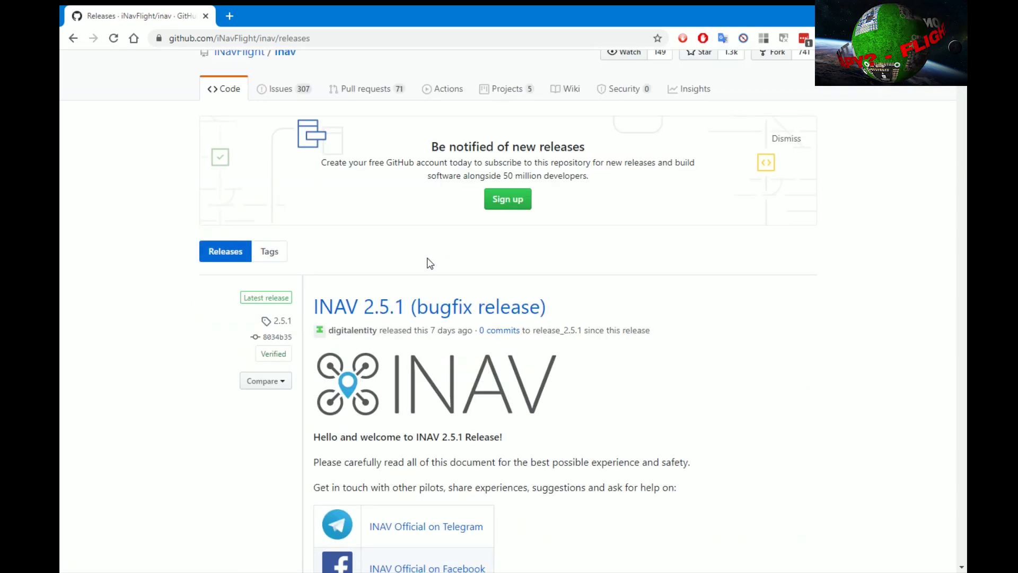
Find the box2perm link in the release Important Notes and open its README
scroll(465, 302, down, 3)
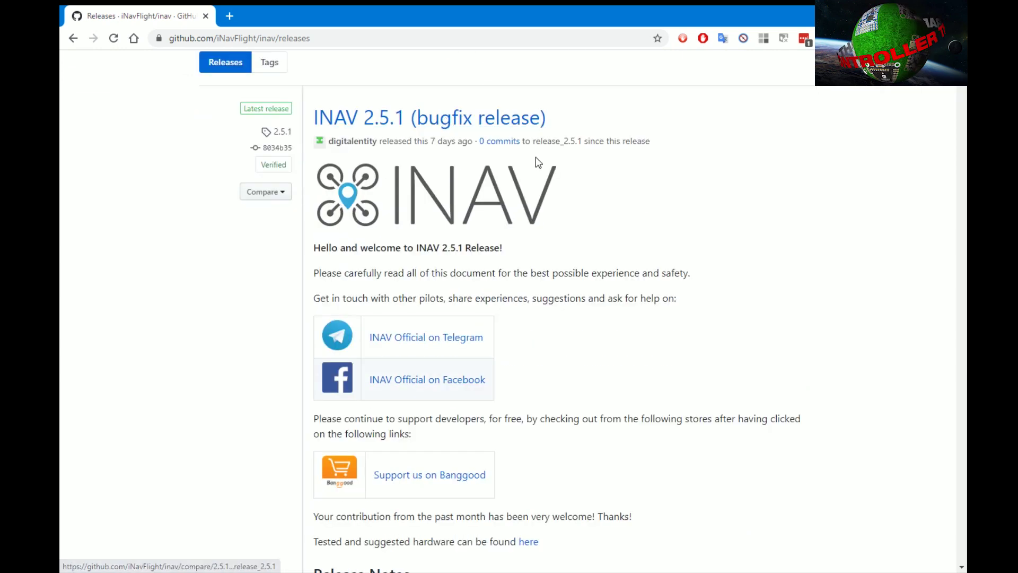
scroll(537, 160, down, 1)
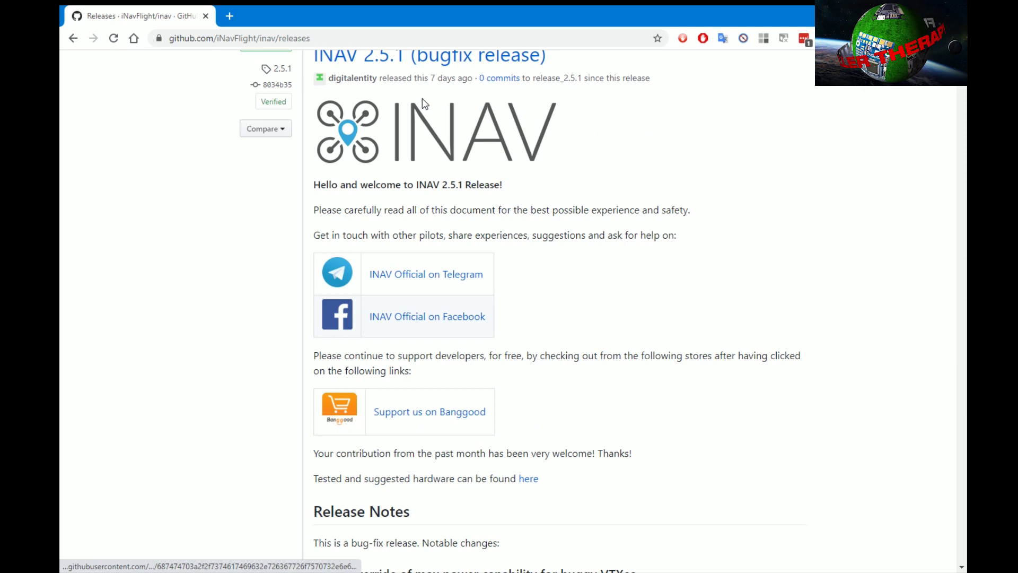
scroll(425, 104, up, 1)
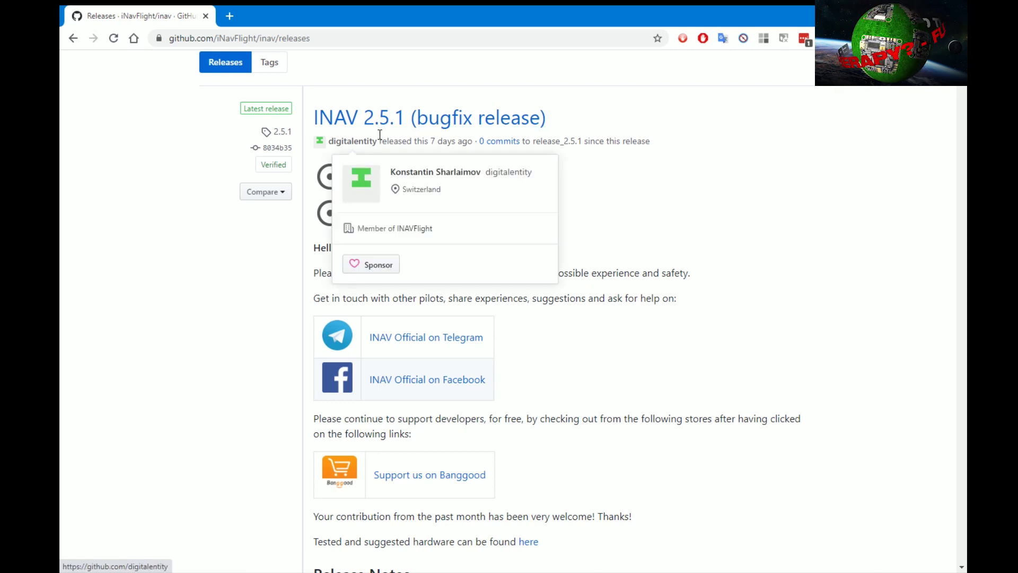
scroll(715, 225, down, 3)
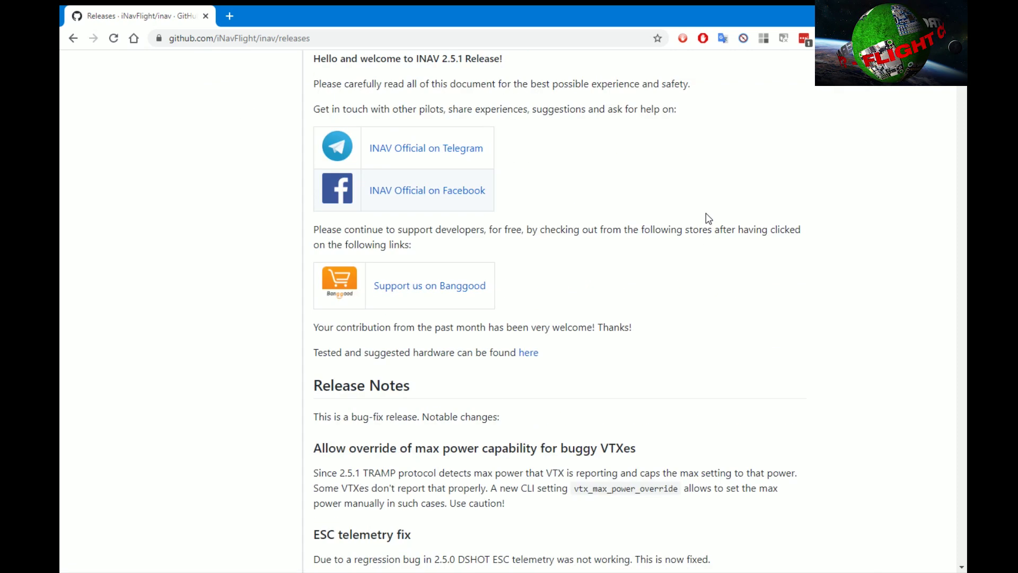
scroll(705, 215, down, 3)
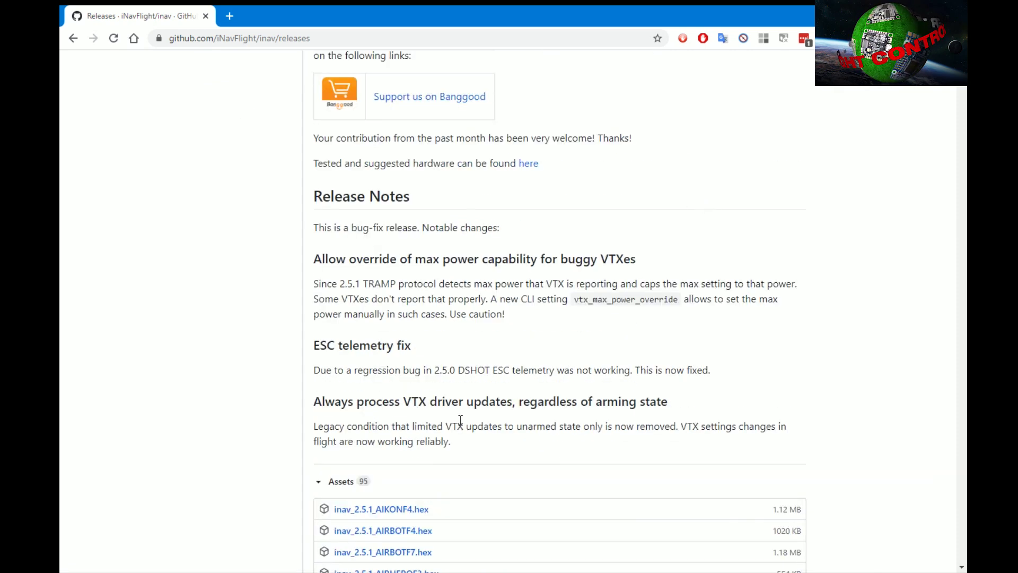
scroll(436, 225, up, 8)
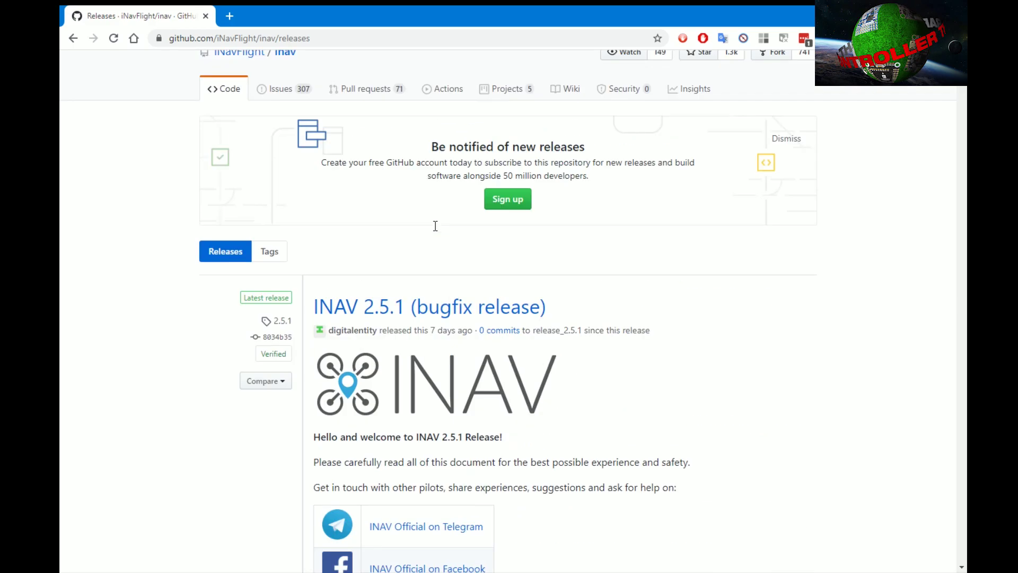
scroll(439, 225, down, 20)
scroll(444, 223, down, 20)
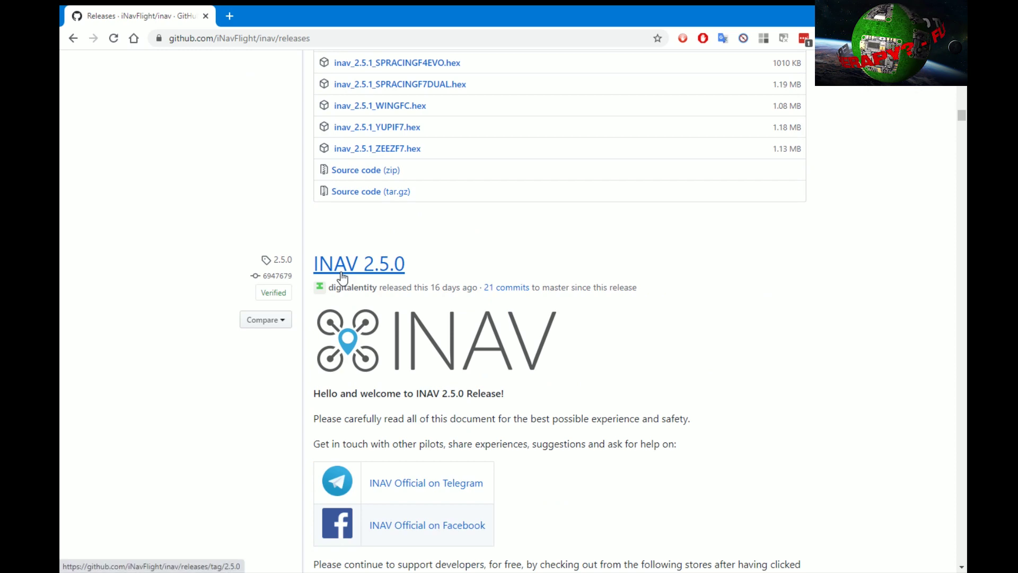
scroll(441, 289, down, 5)
scroll(443, 291, down, 4)
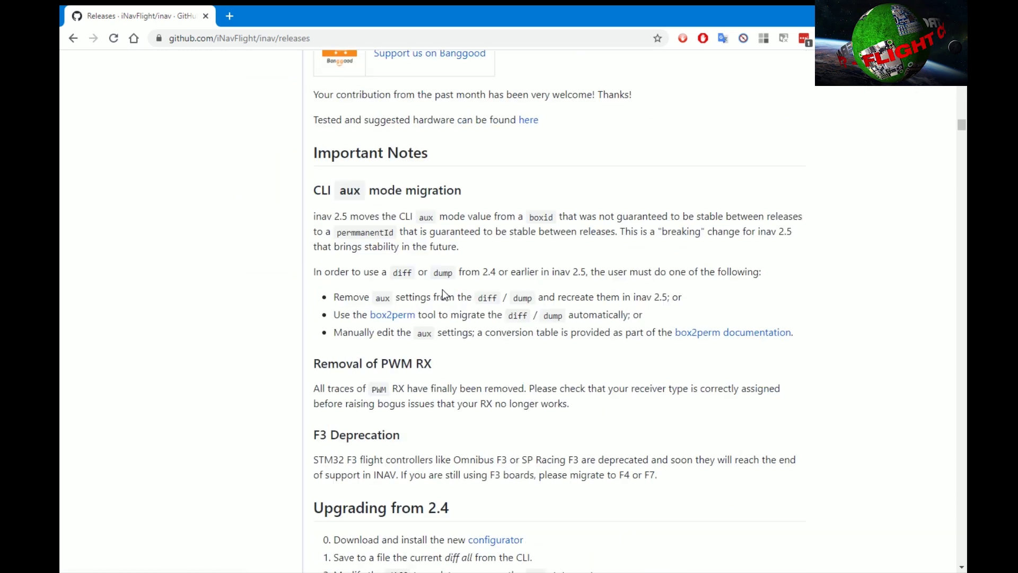
click(393, 316)
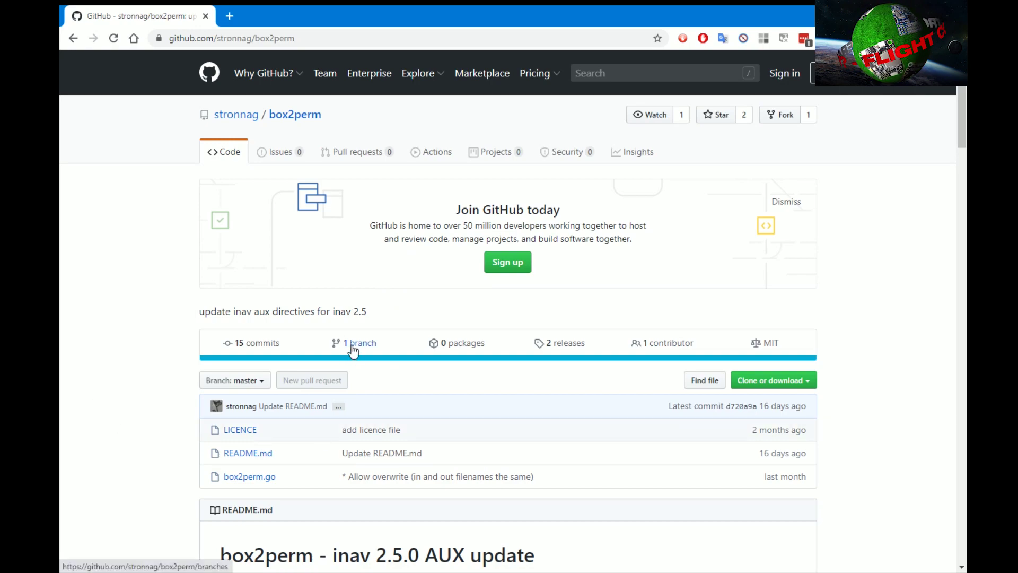
scroll(252, 480, down, 6)
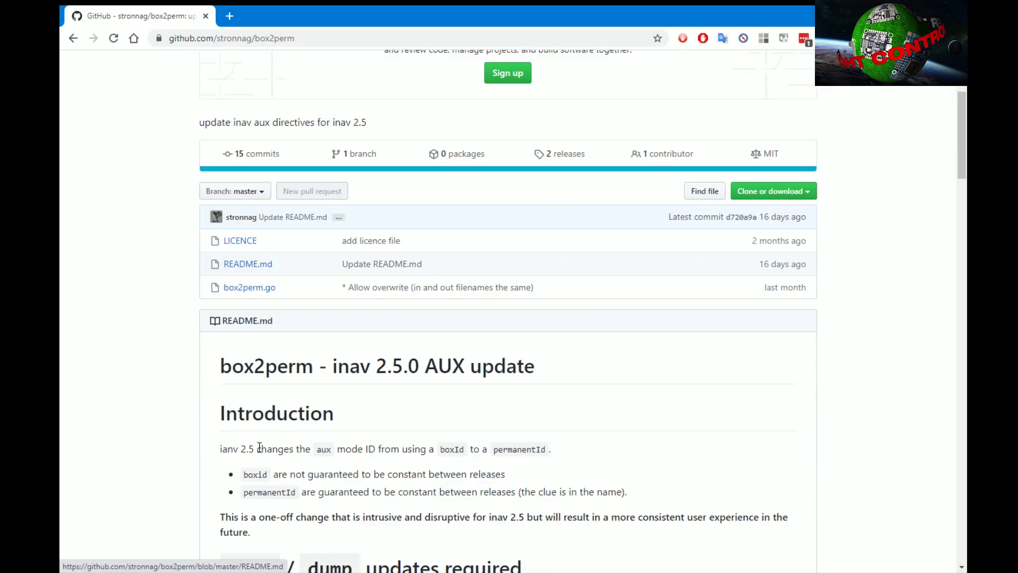
scroll(258, 436, down, 6)
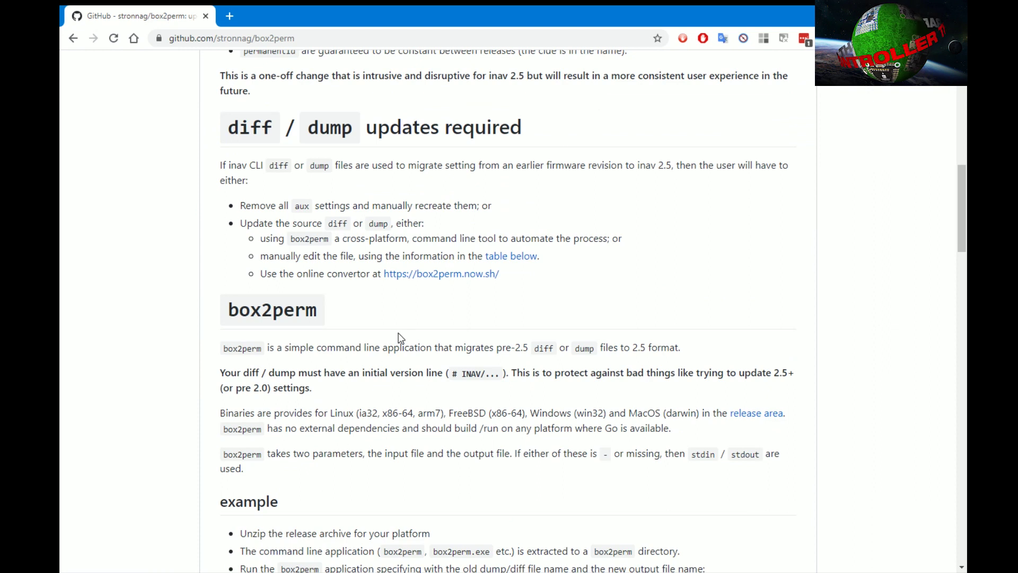
Paste the old diff into the online box2perm converter and convert it to 2.5+ format
click(457, 276)
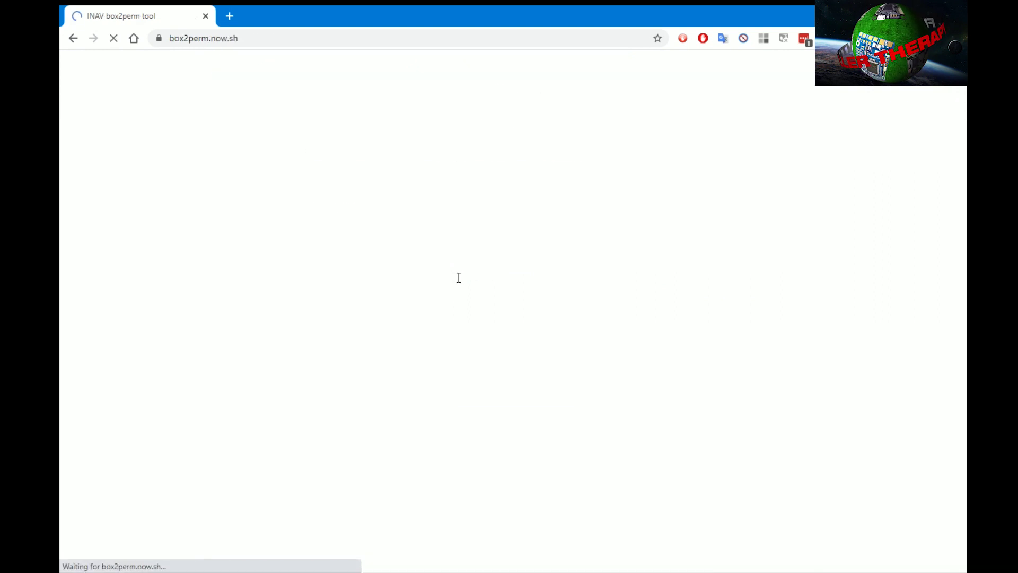
click(467, 344)
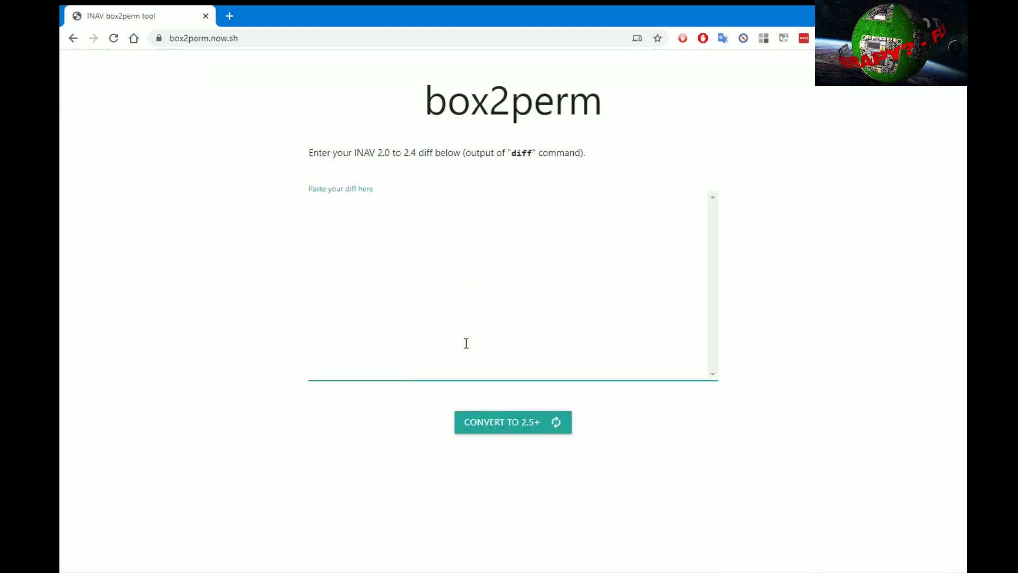
key(ctrl+v)
click(478, 423)
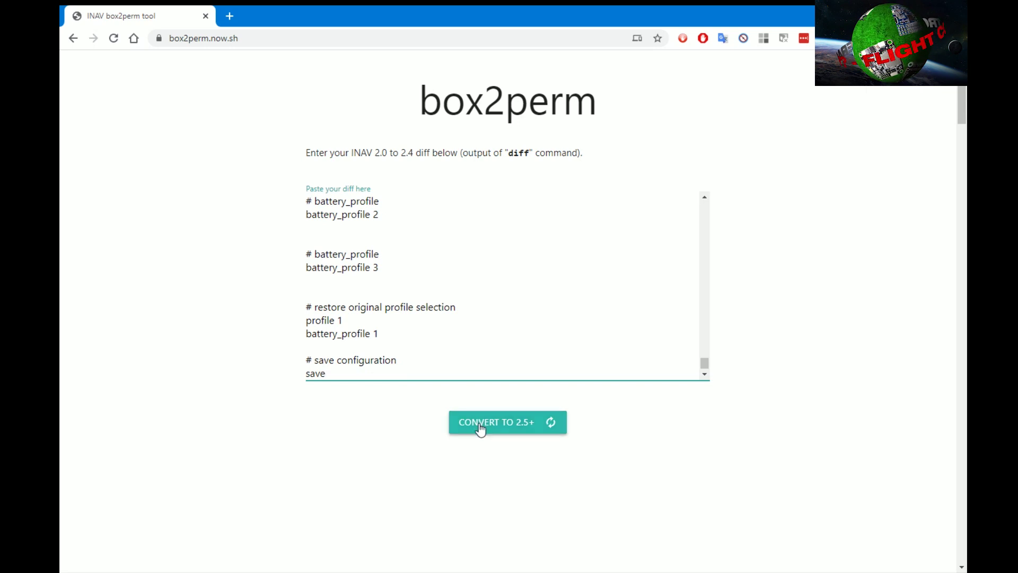
drag(705, 207, 719, 254)
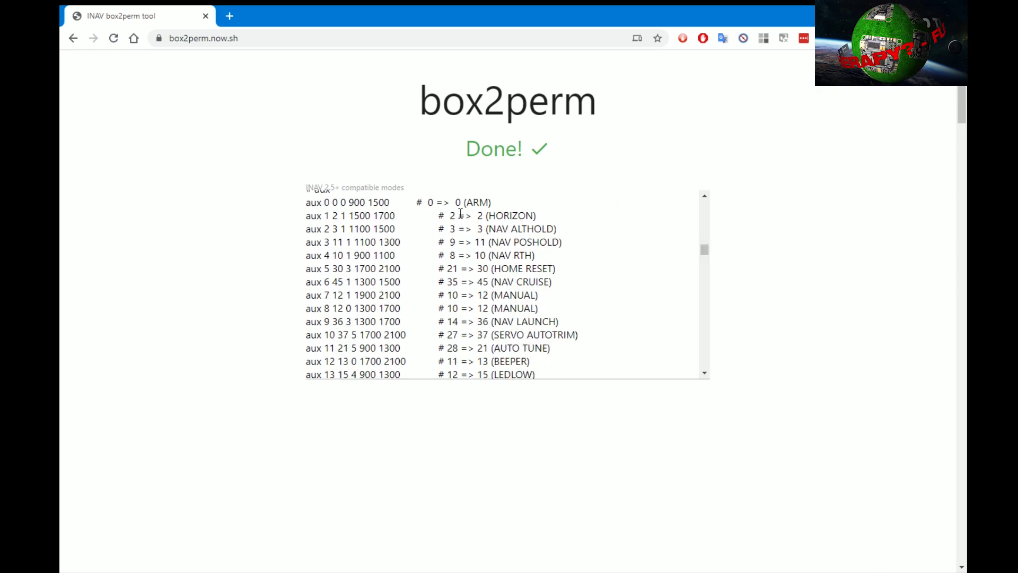
Scroll Notepad to the original aux lines to compare them with the converted modes
scroll(477, 295, down, 2)
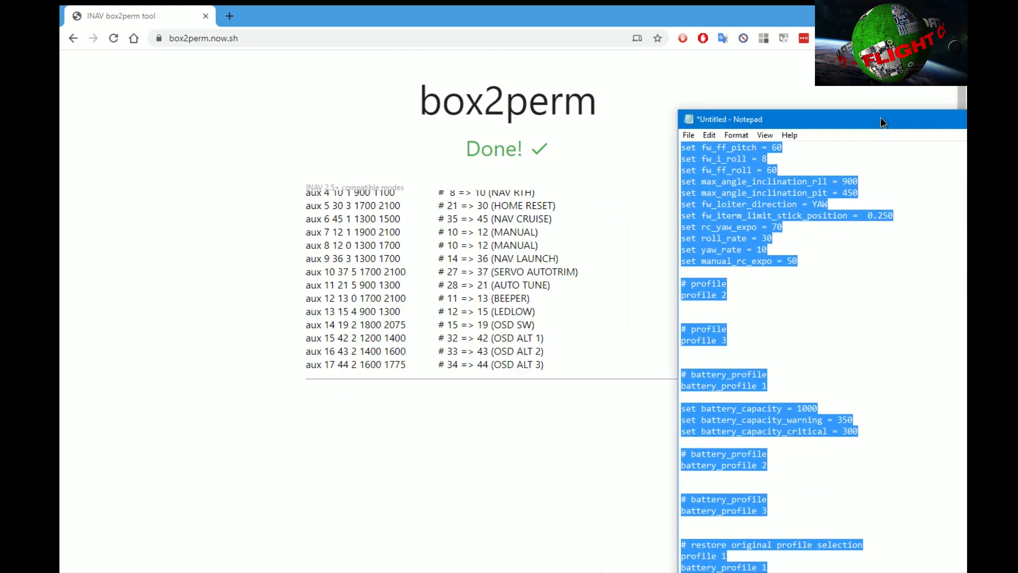
scroll(836, 270, up, 20)
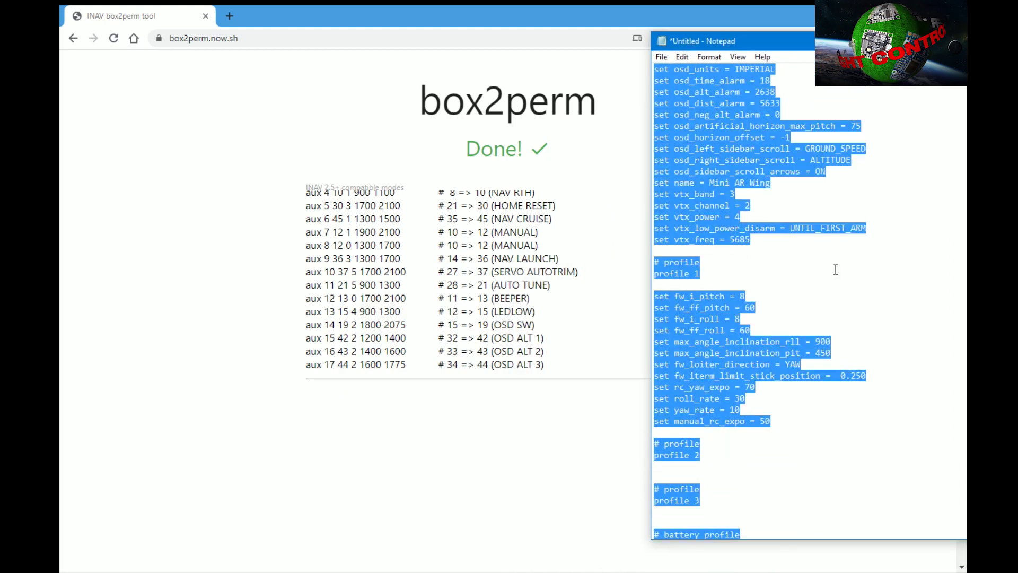
scroll(835, 269, up, 20)
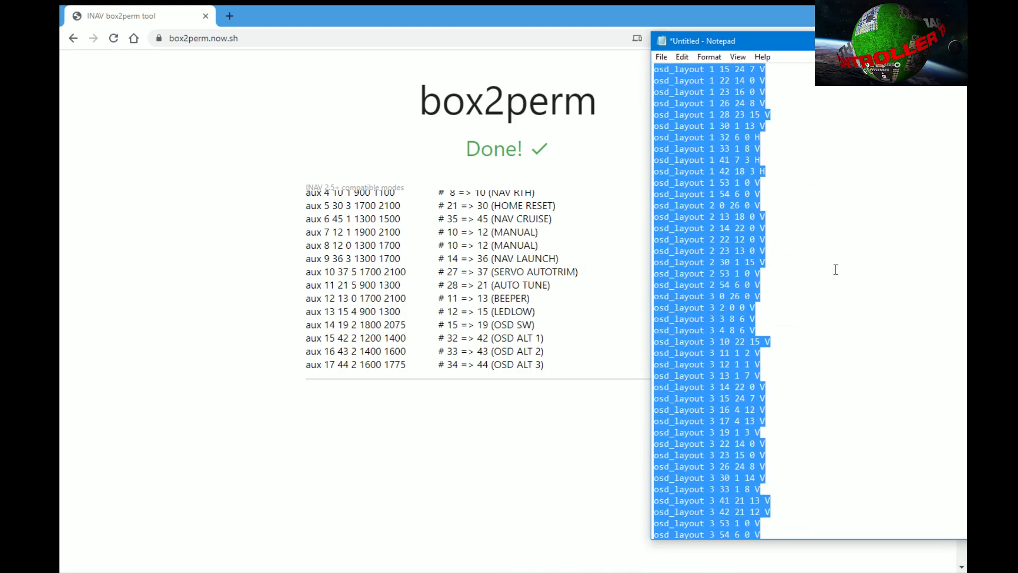
scroll(838, 269, up, 5)
click(836, 296)
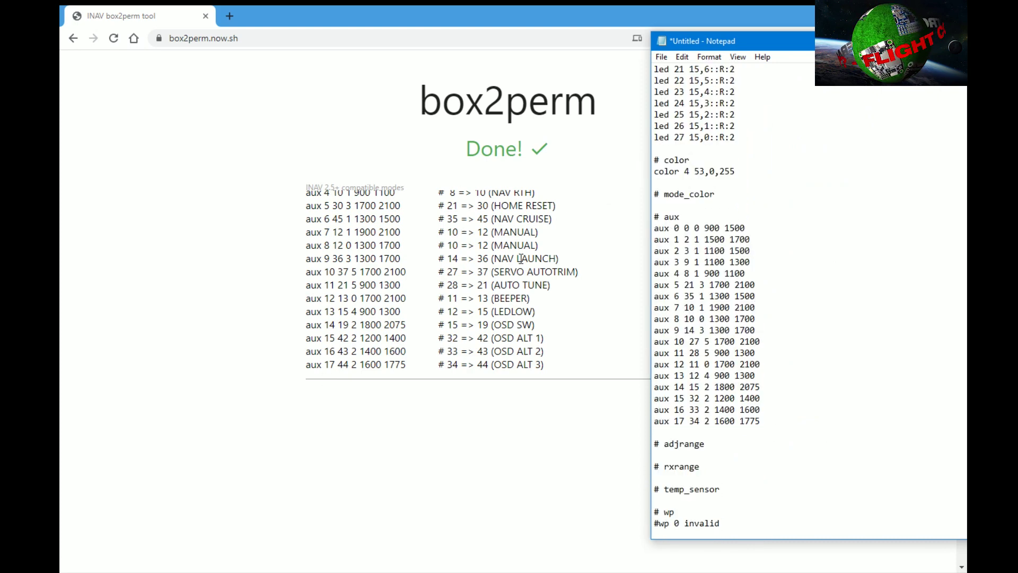
drag(787, 40, 462, 108)
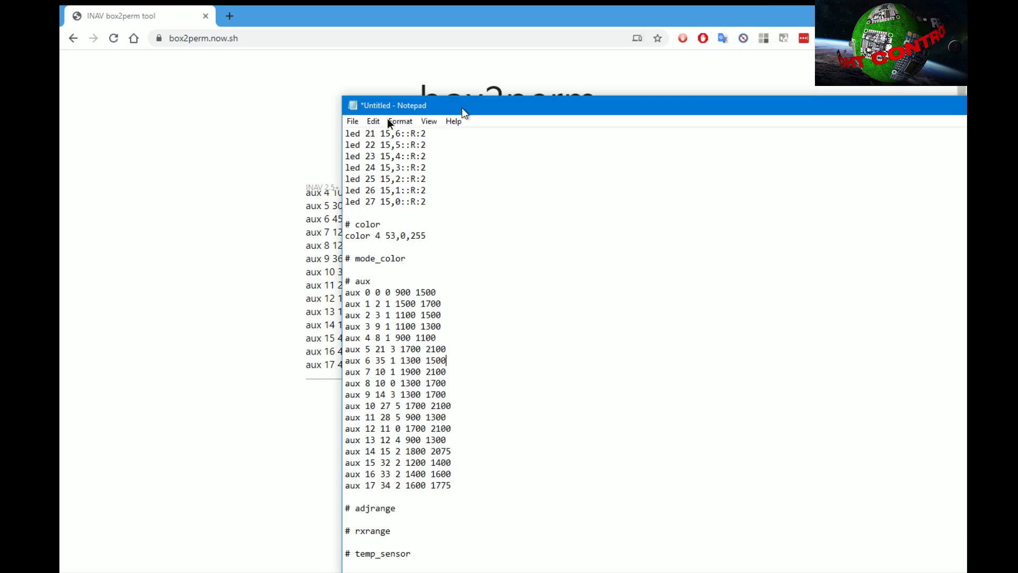
Select and copy the entire converted box2perm output
click(549, 340)
key(ctrl+End)
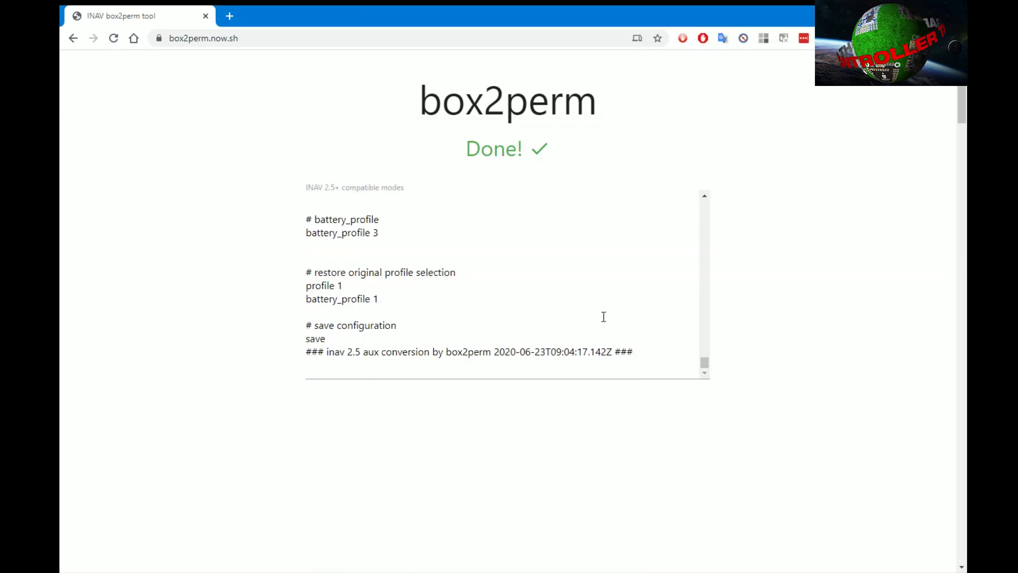
key(ctrl+a)
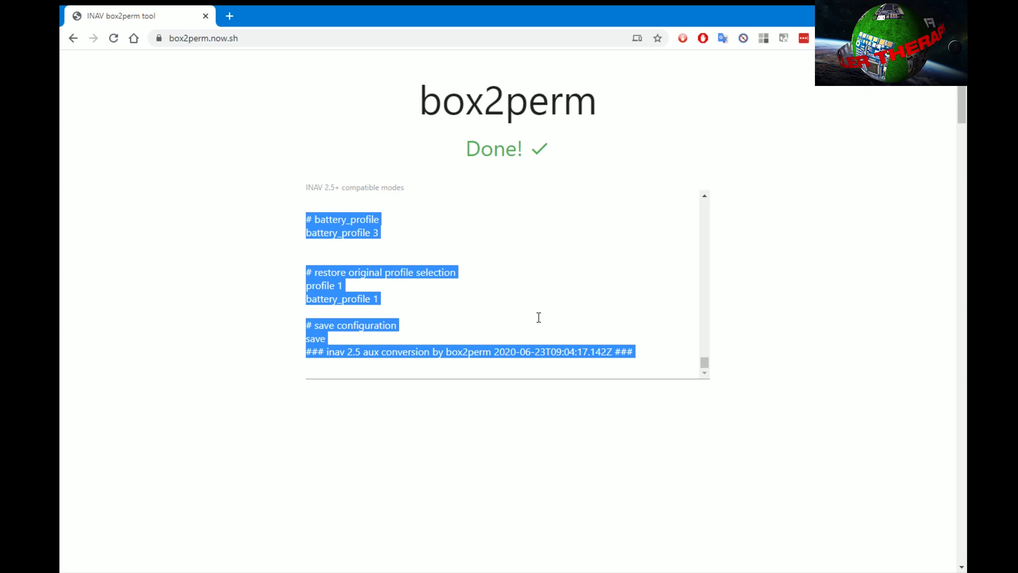
right_click(384, 272)
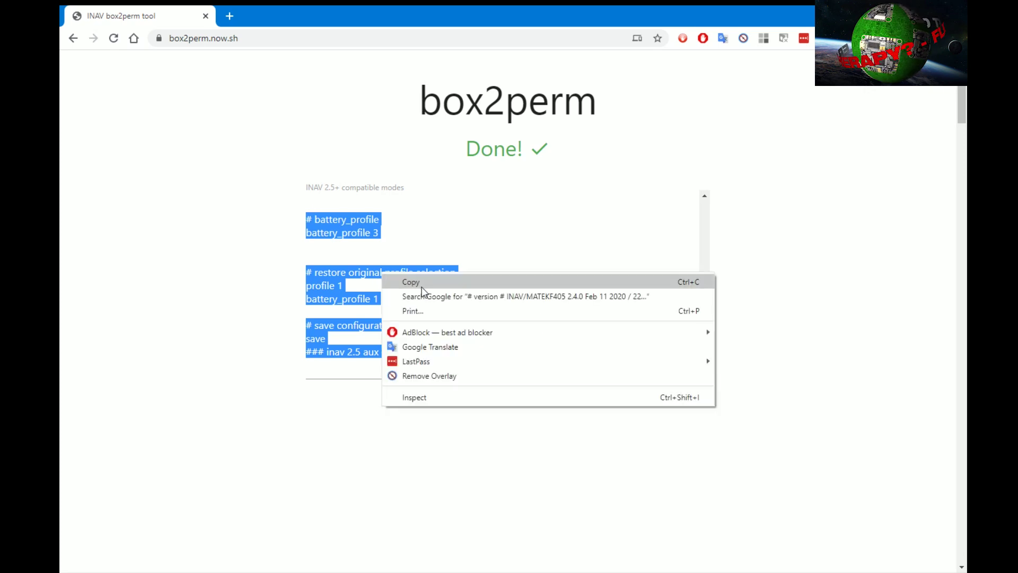
click(423, 290)
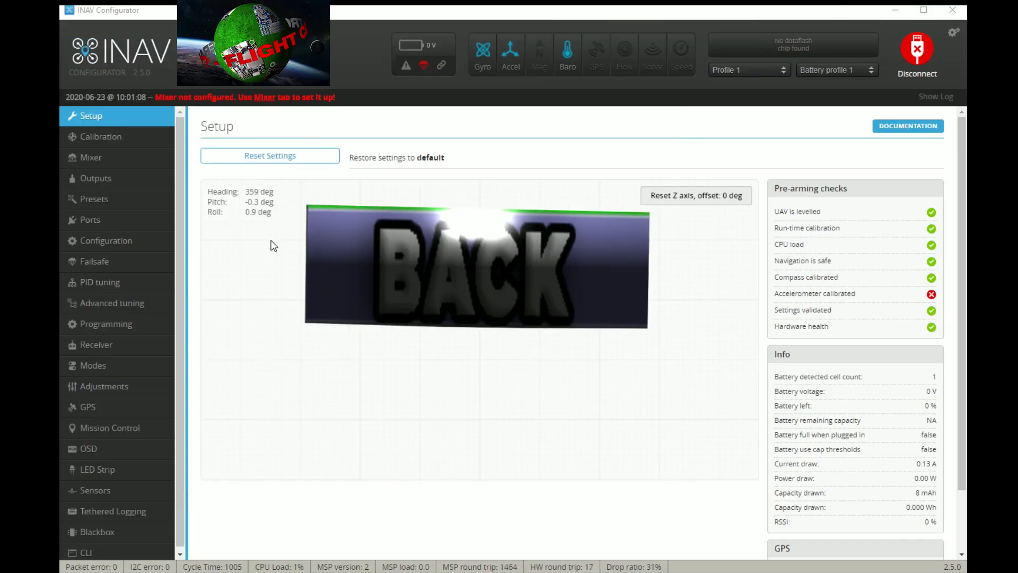
Paste the converted diff into the CLI and run it, checking the reported errors
click(102, 551)
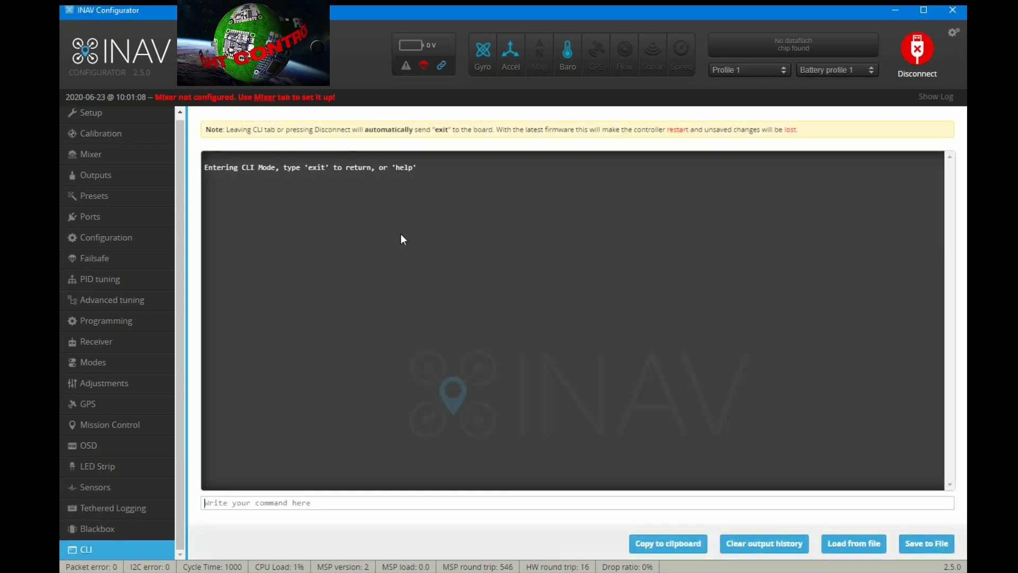
key(ctrl+v)
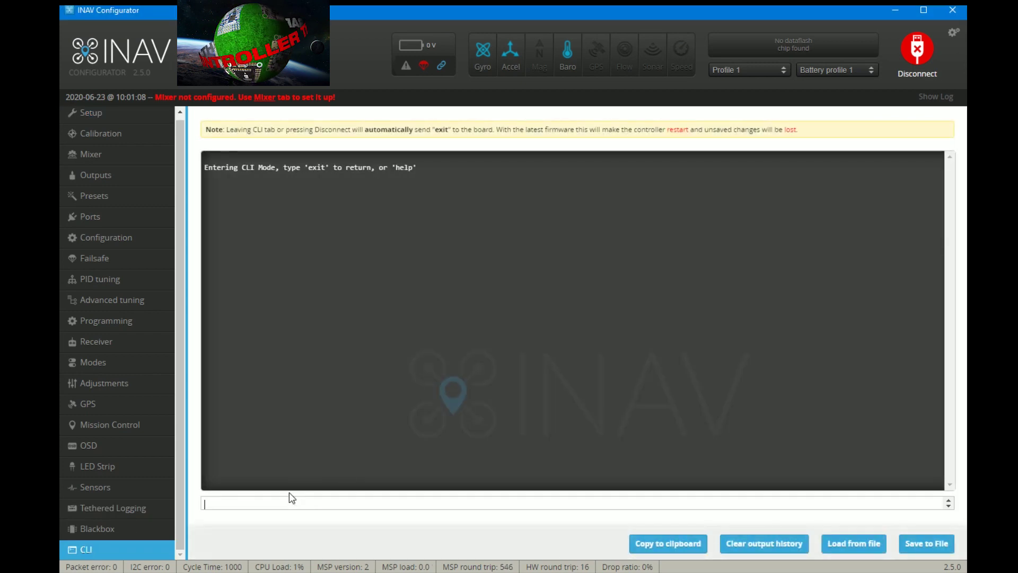
key(Return)
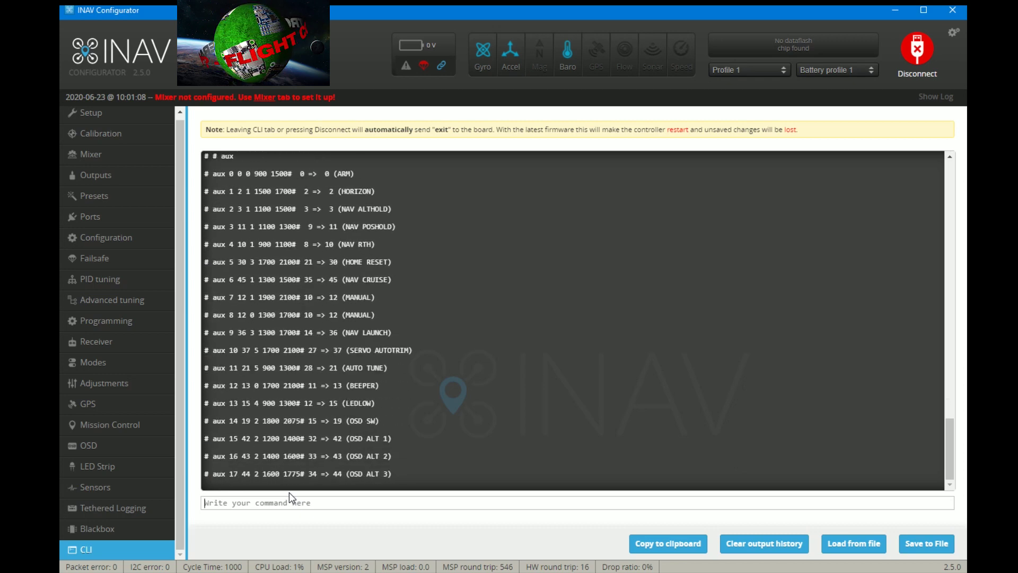
scroll(949, 270, up, 15)
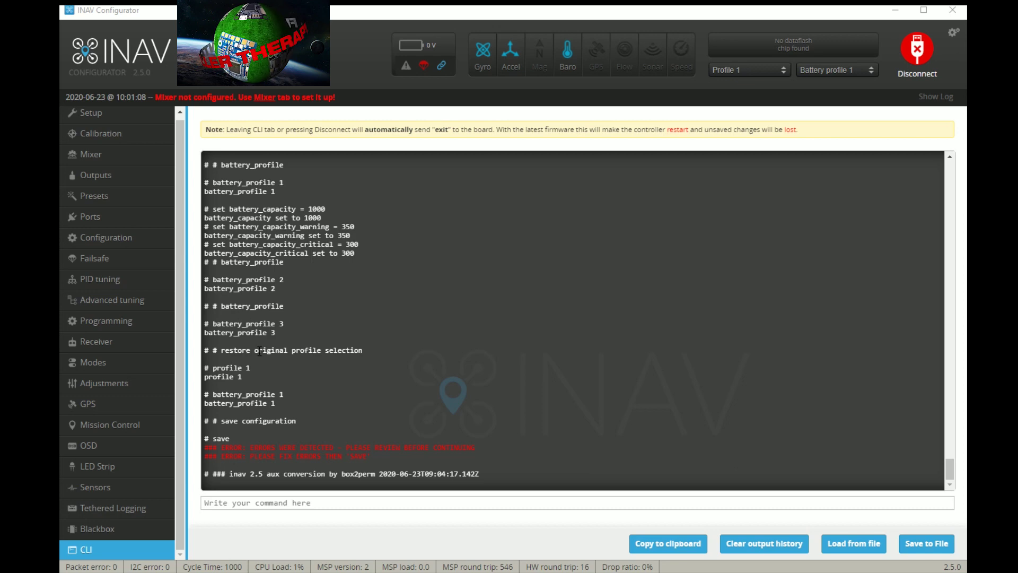
Focus the CLI command field to send save/exit so the board reboots and reconnects
click(275, 504)
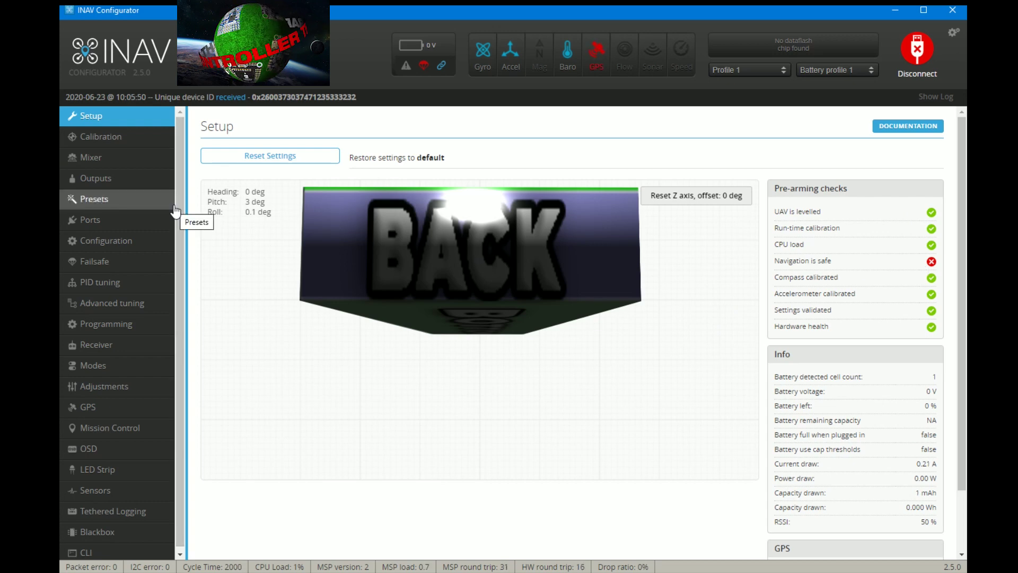
click(144, 136)
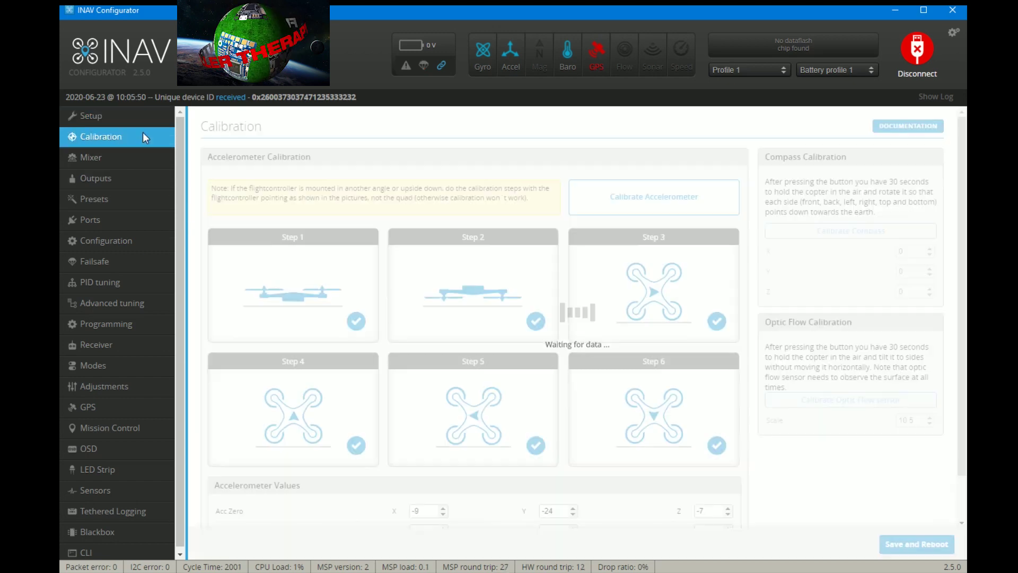
click(120, 449)
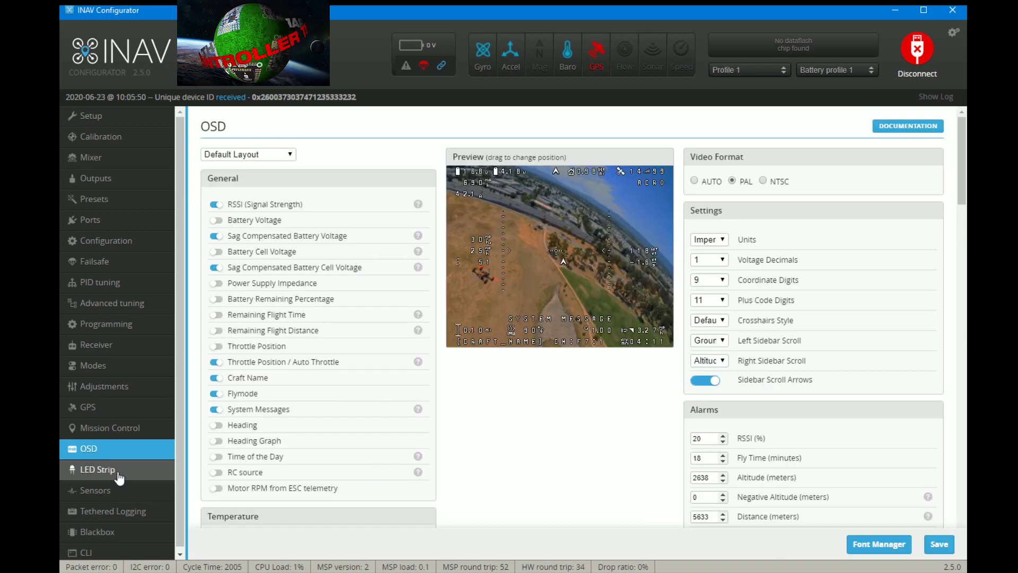
click(118, 472)
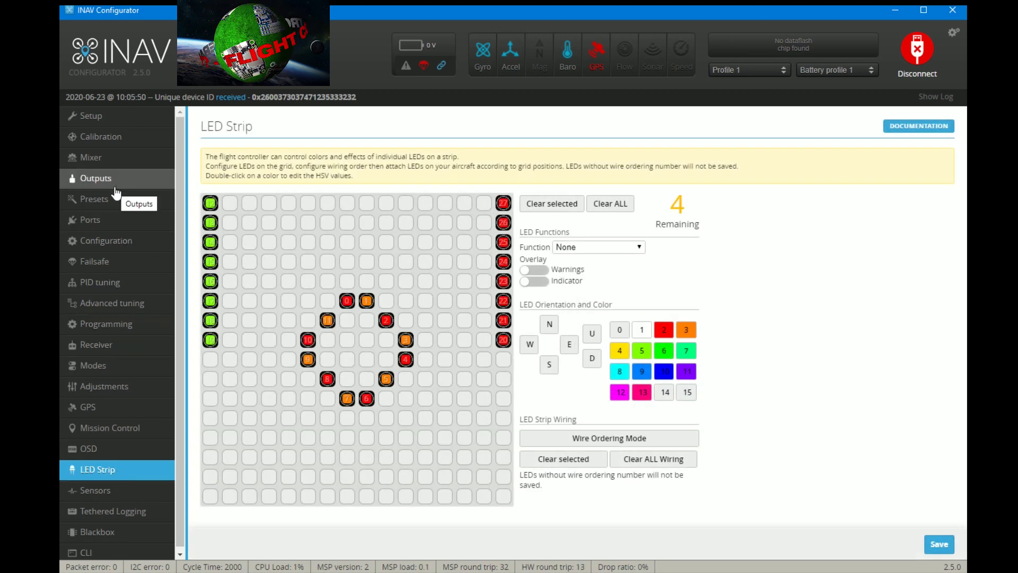
In the Modes tab, delete MANUAL's second range on CH 5 (1300–1700)
click(106, 366)
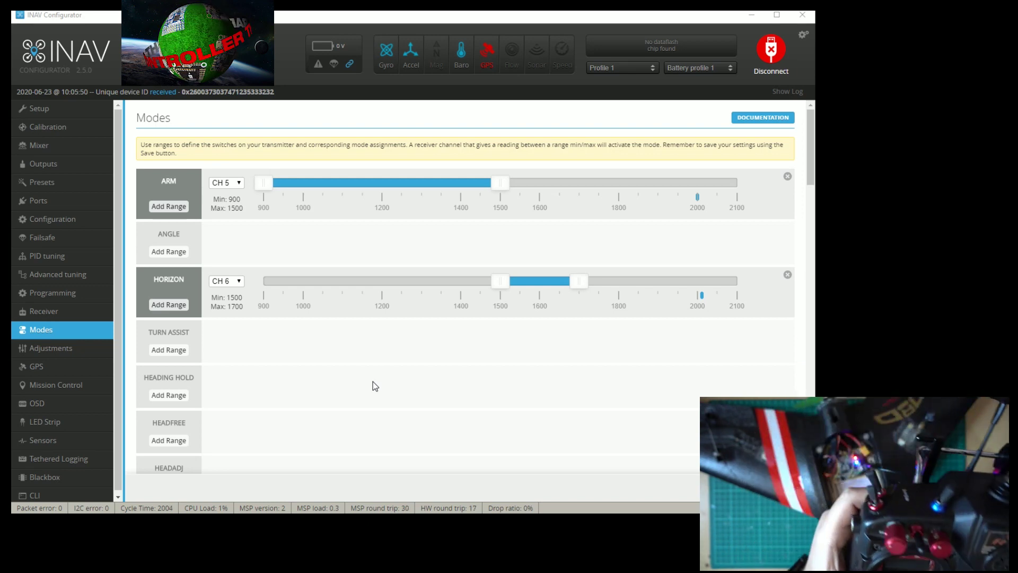
scroll(374, 344, down, 3)
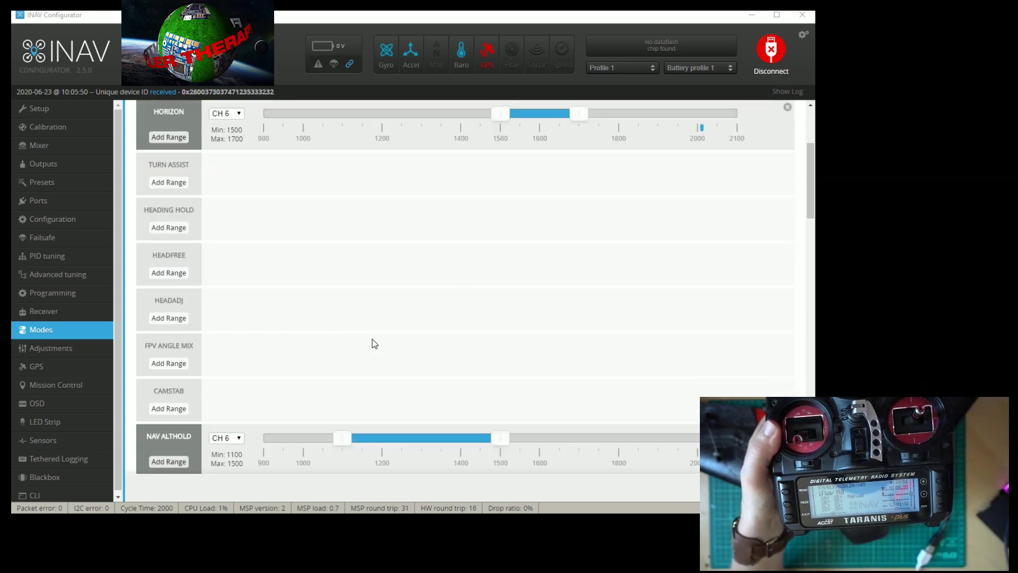
scroll(374, 345, down, 8)
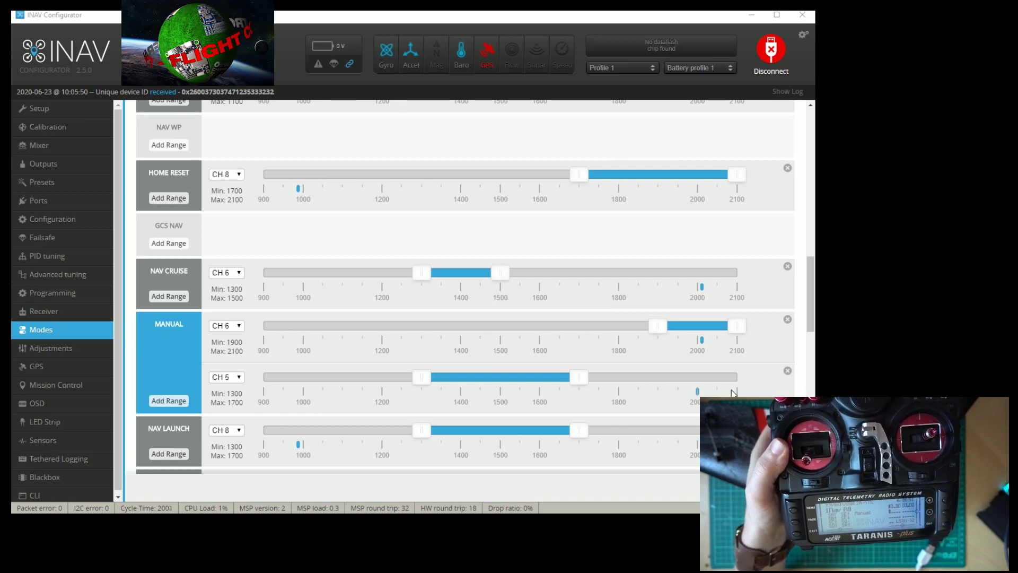
click(788, 371)
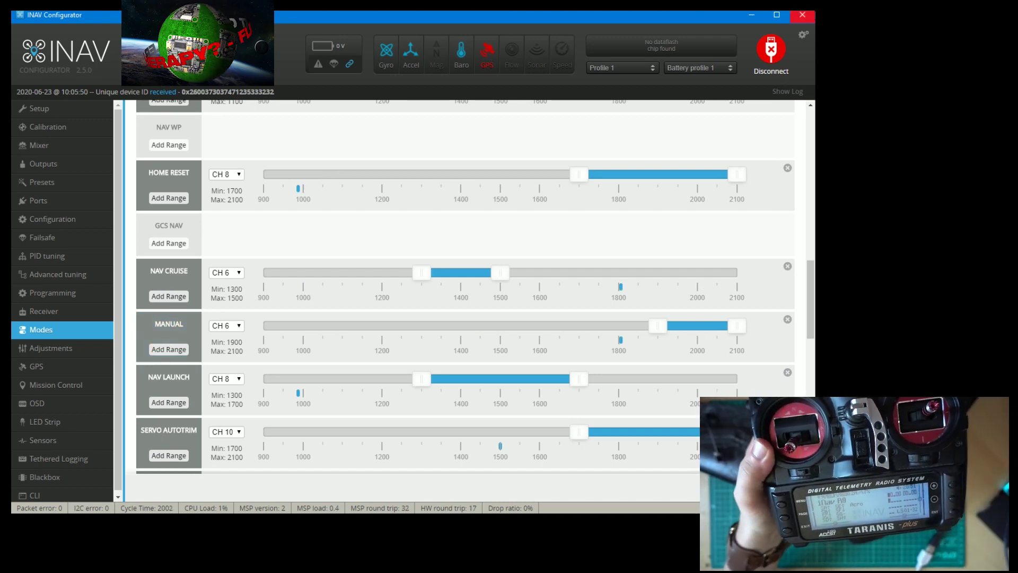
drag(811, 289, 810, 365)
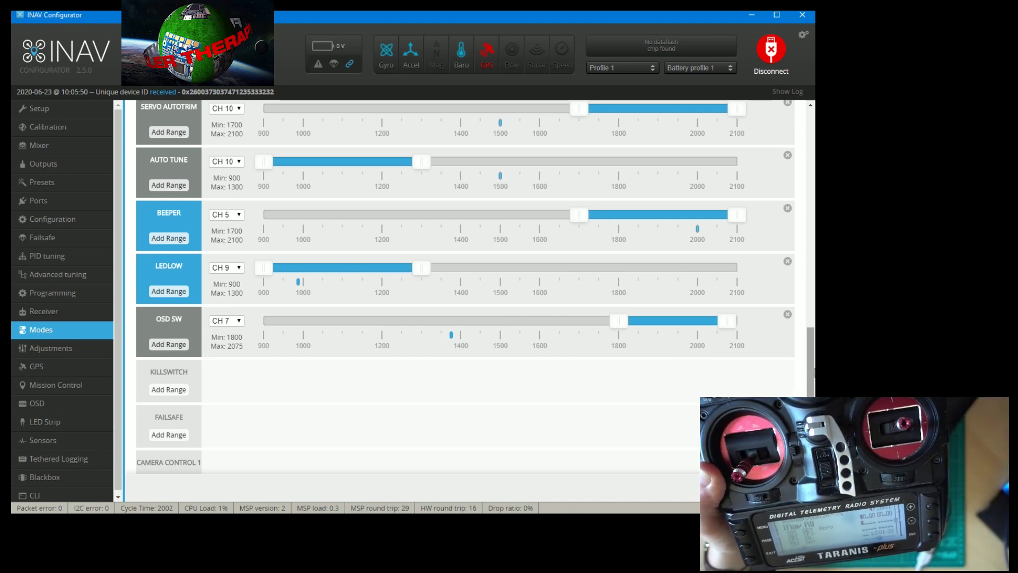
drag(810, 365, 809, 424)
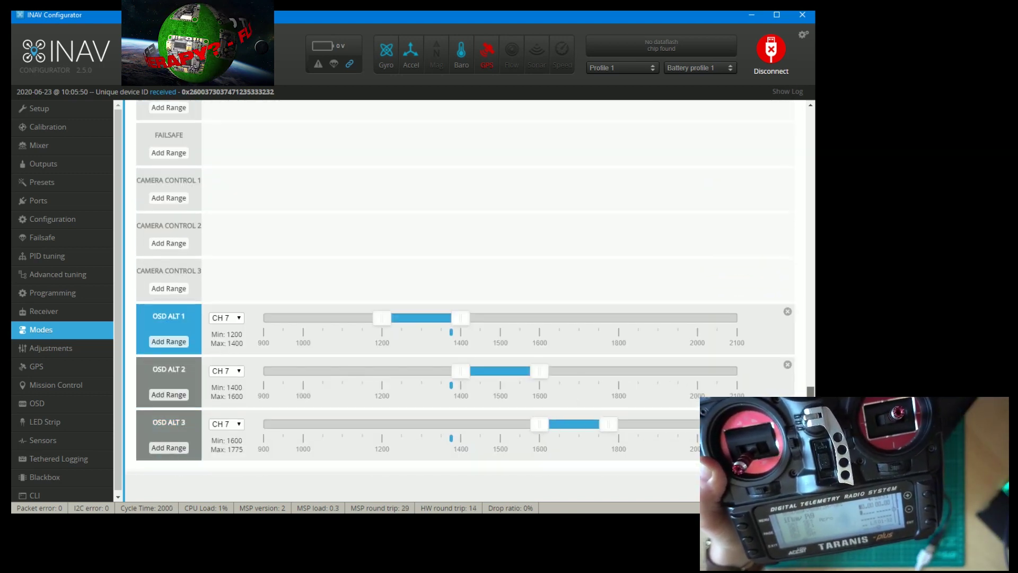
scroll(809, 424, up, 20)
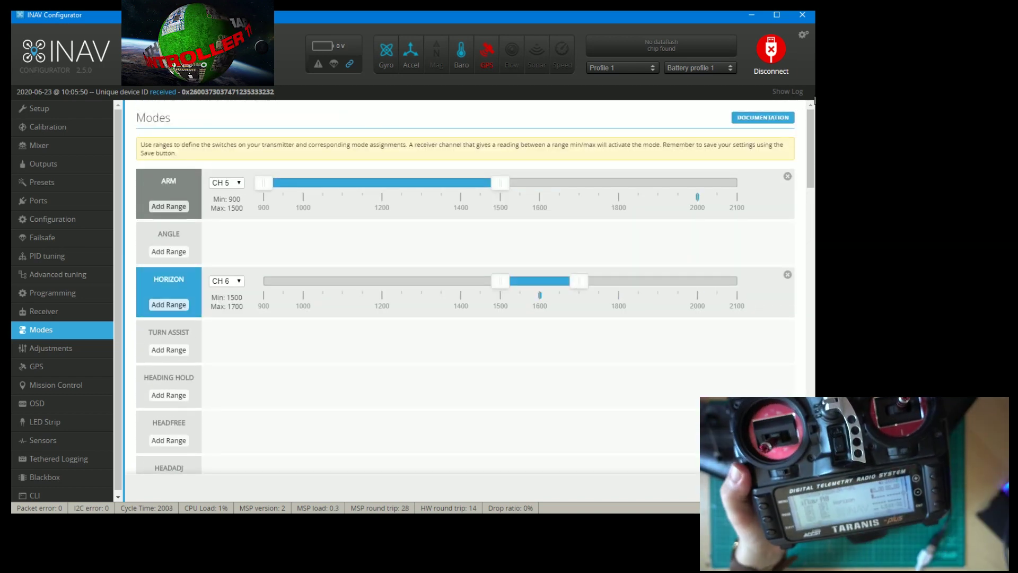
drag(811, 185, 810, 81)
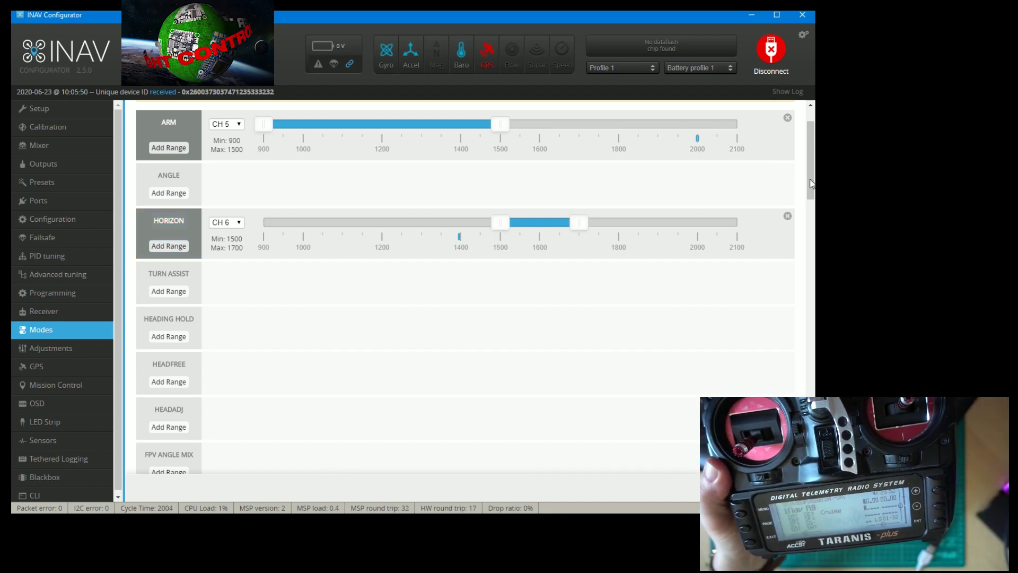
drag(812, 183, 812, 323)
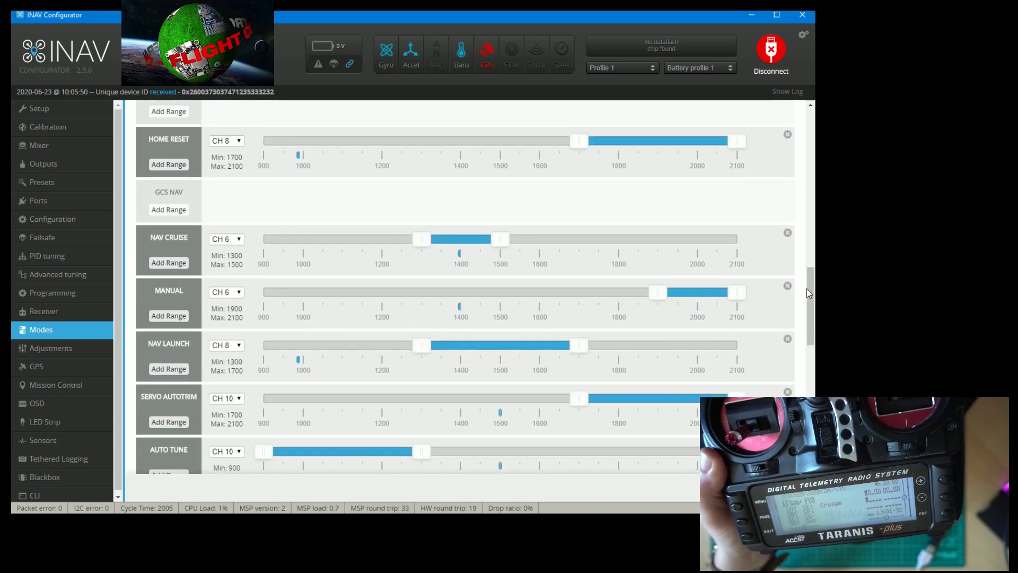
drag(809, 293, 812, 224)
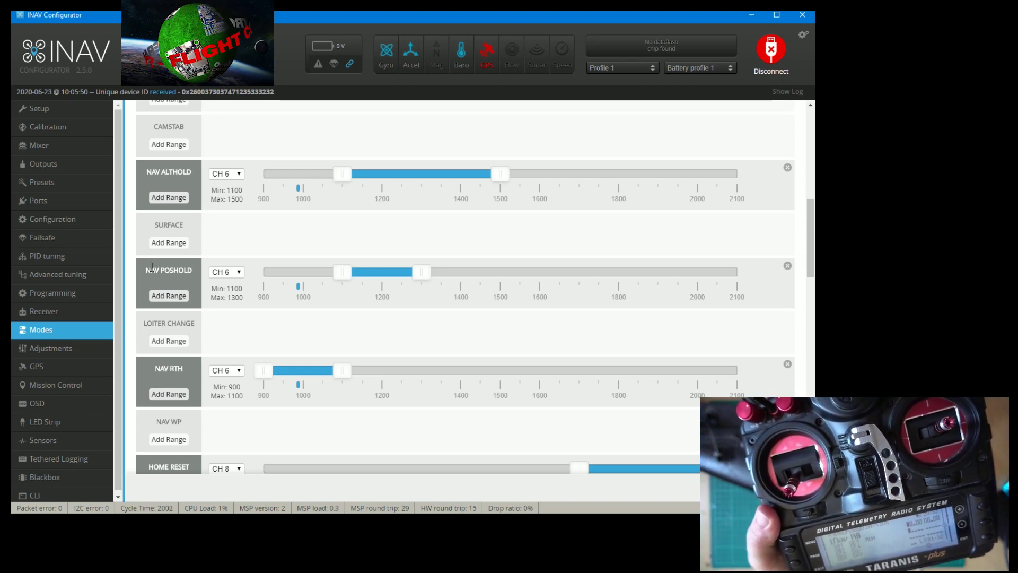
scroll(271, 285, down, 2)
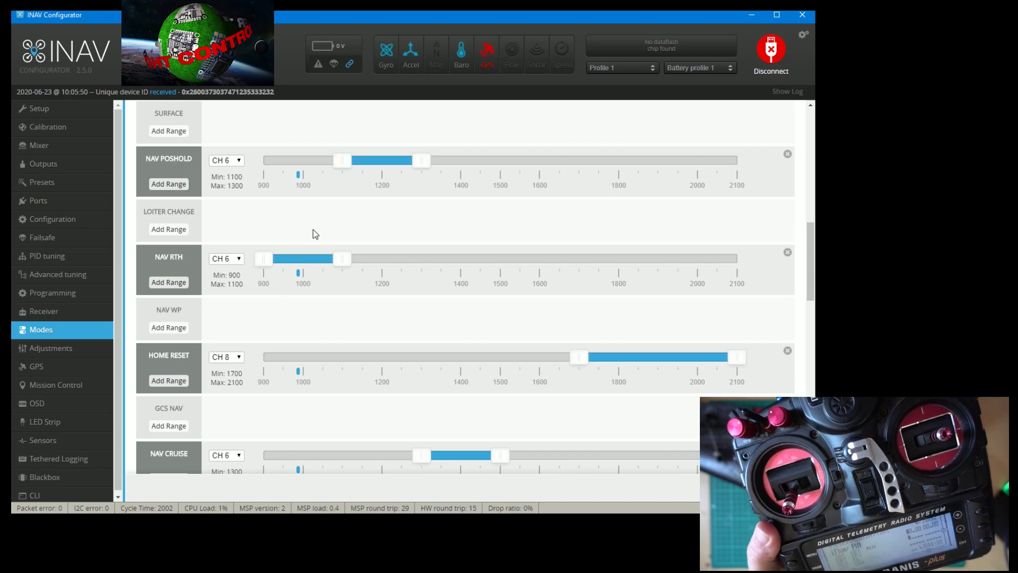
scroll(384, 264, down, 2)
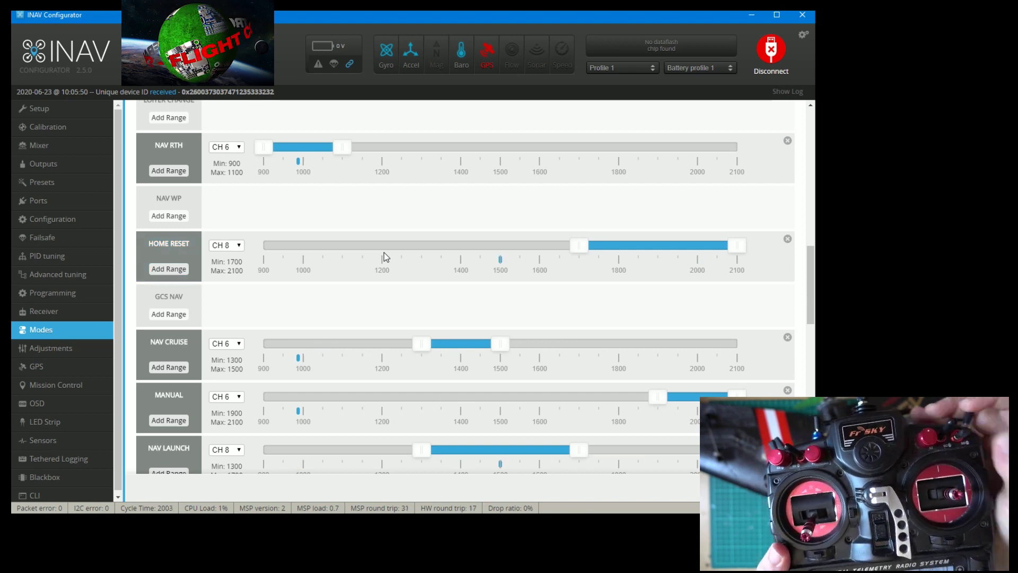
scroll(523, 398, down, 2)
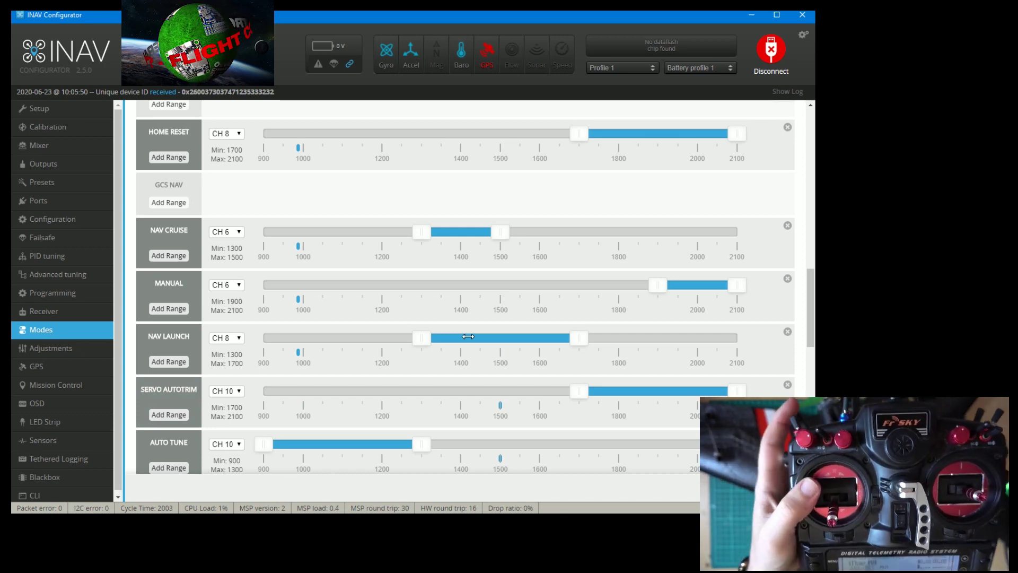
scroll(488, 365, down, 4)
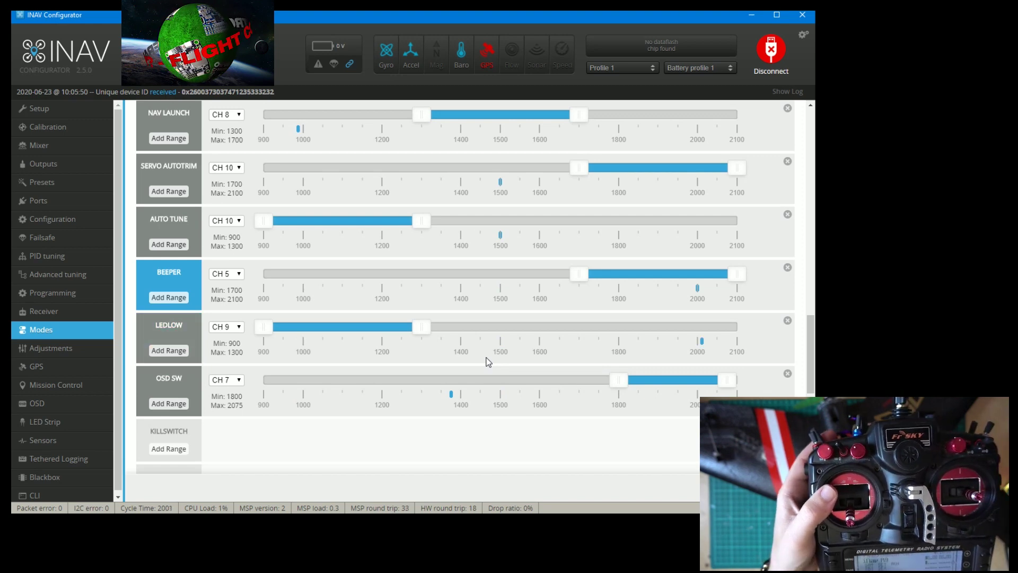
Reassign the BEEPER mode from CH 5 to CH 9, leaving its 1700–2100 range unchanged
click(233, 274)
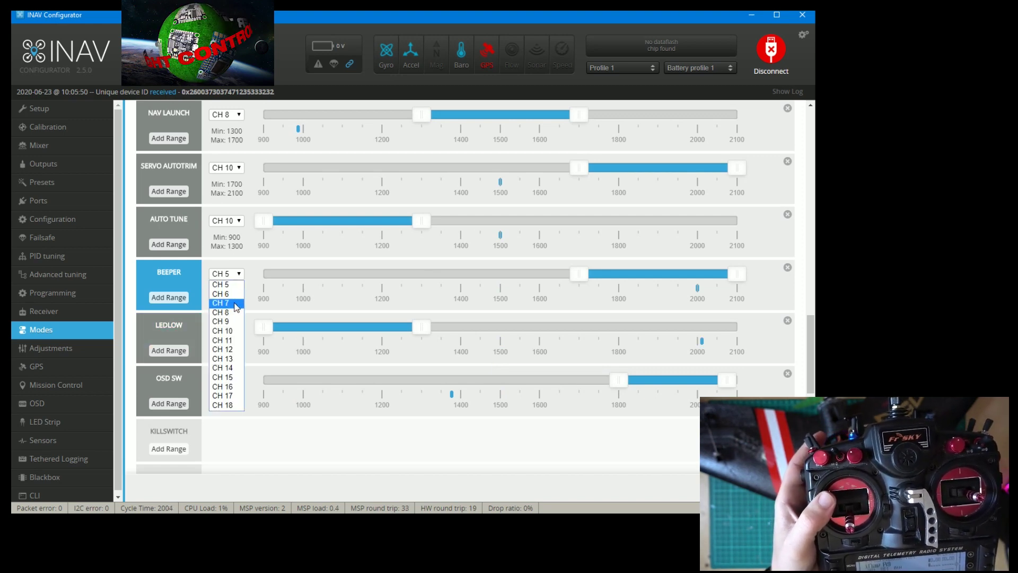
click(232, 322)
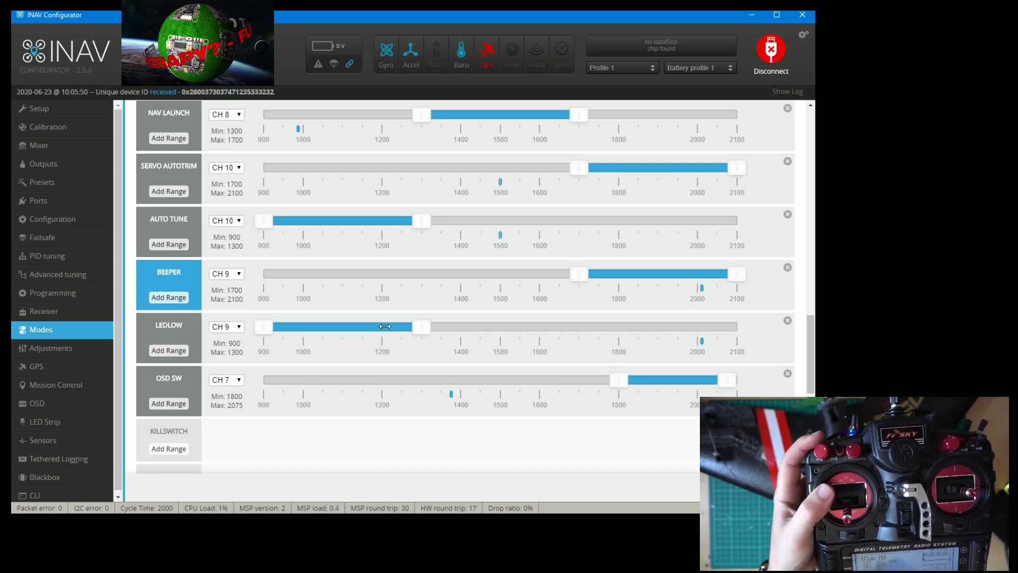
scroll(289, 338, down, 3)
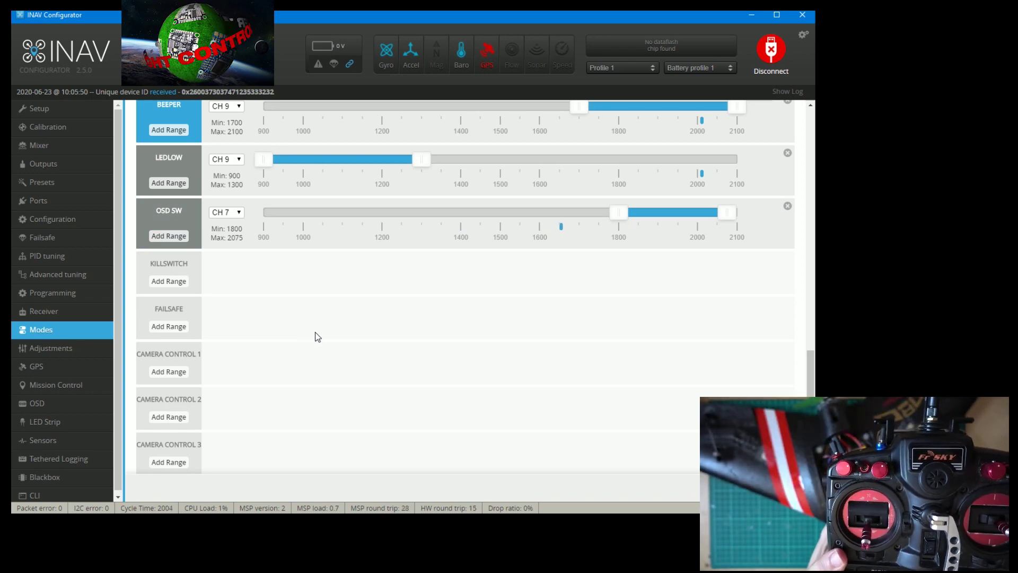
Scroll through the mode list to check the OSD ALT ranges before saving
scroll(321, 326, down, 4)
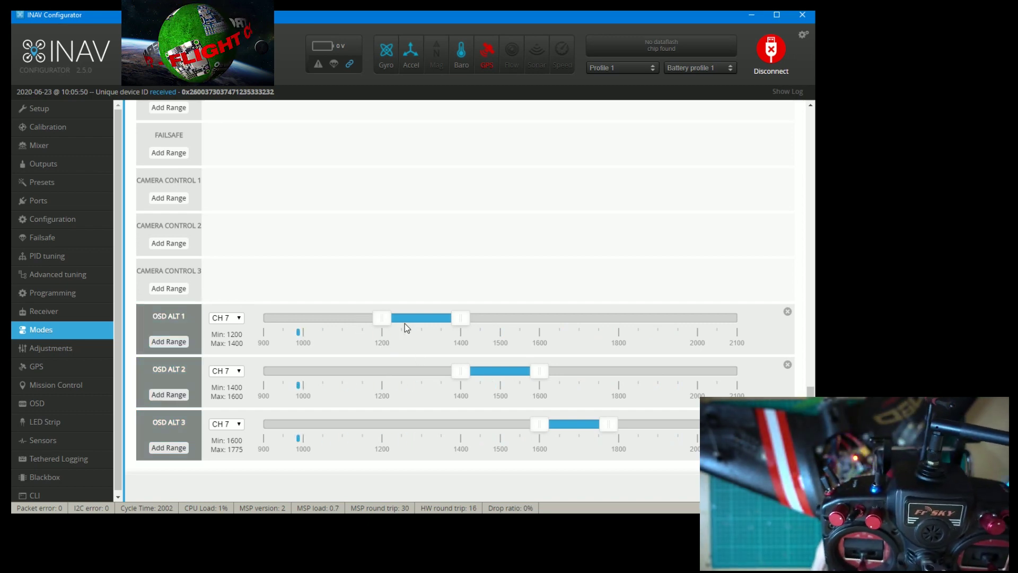
scroll(405, 324, up, 5)
scroll(396, 319, up, 1)
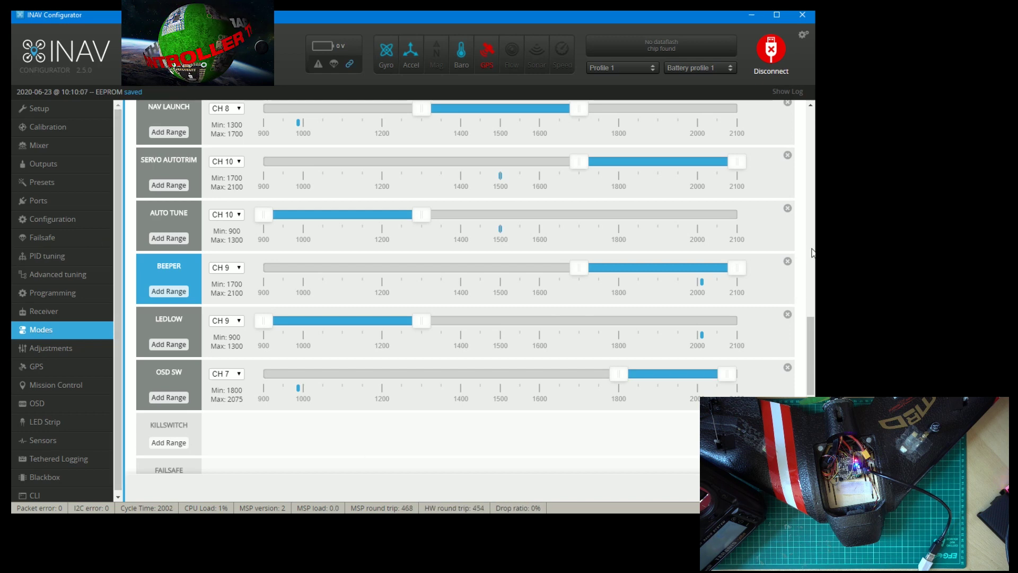
Review the Mixer tab's Airplane platform with the Flying Wing preset and two motors
scroll(812, 342, up, 15)
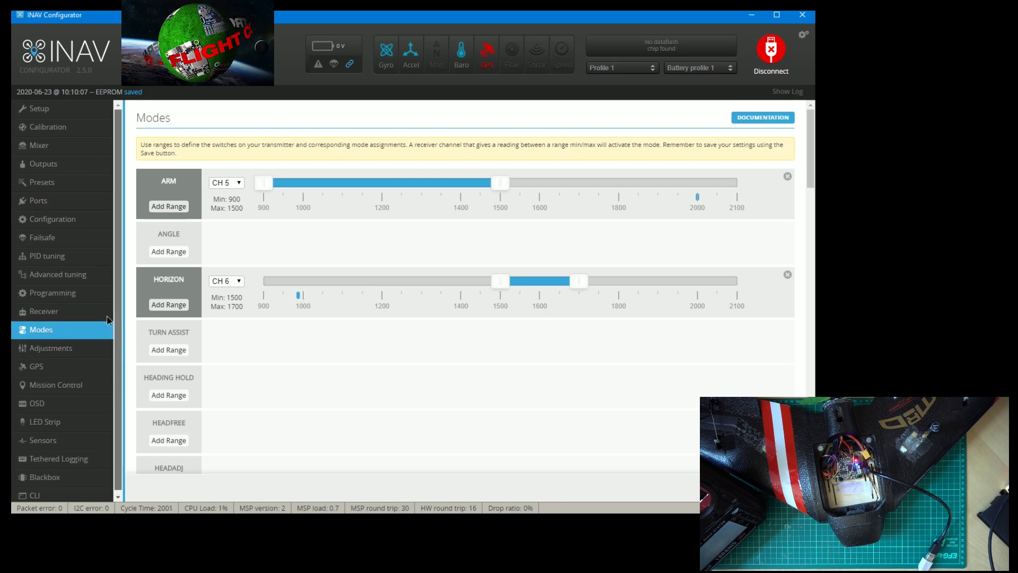
click(67, 144)
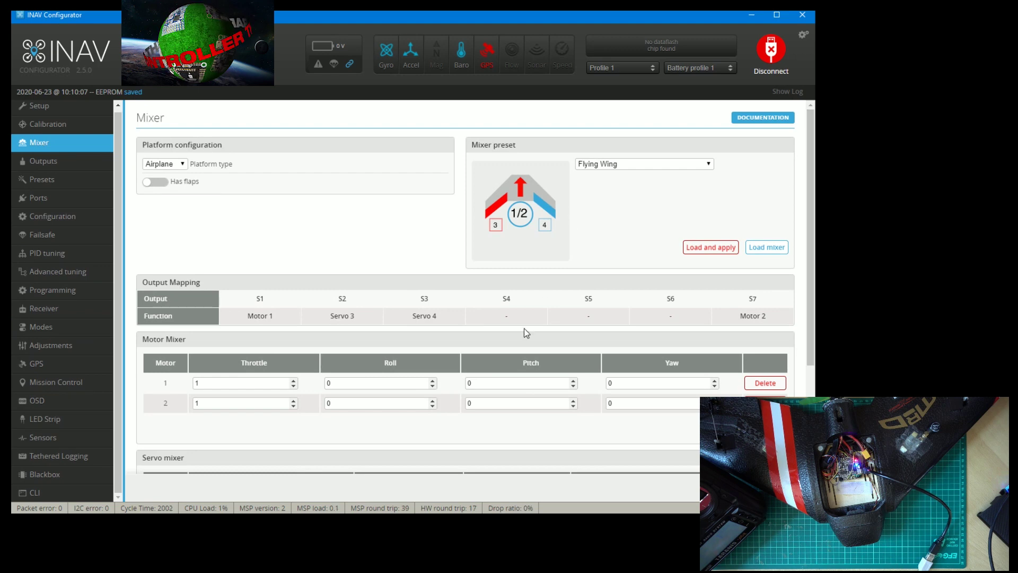
scroll(524, 330, down, 3)
scroll(523, 318, up, 3)
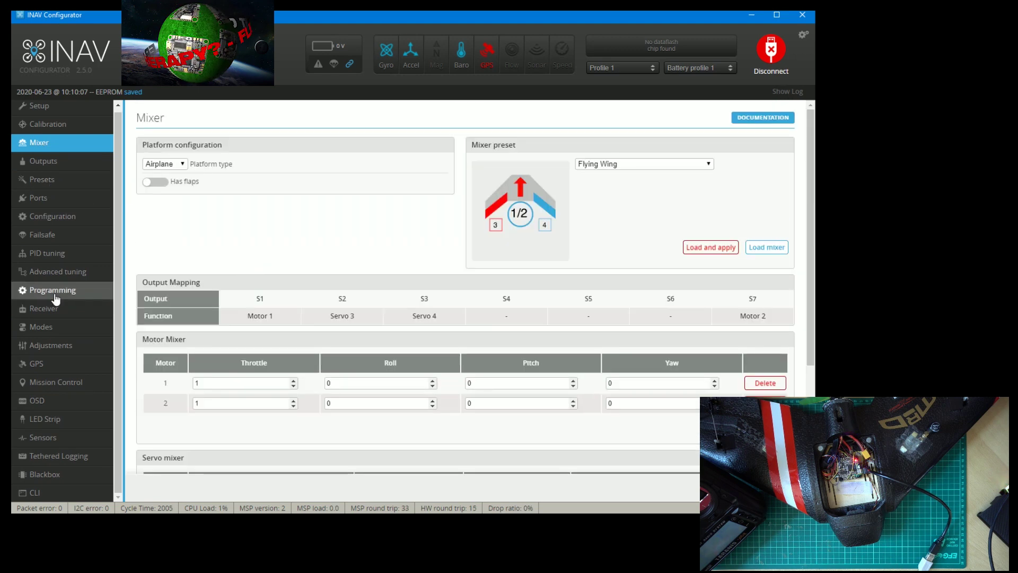
click(48, 237)
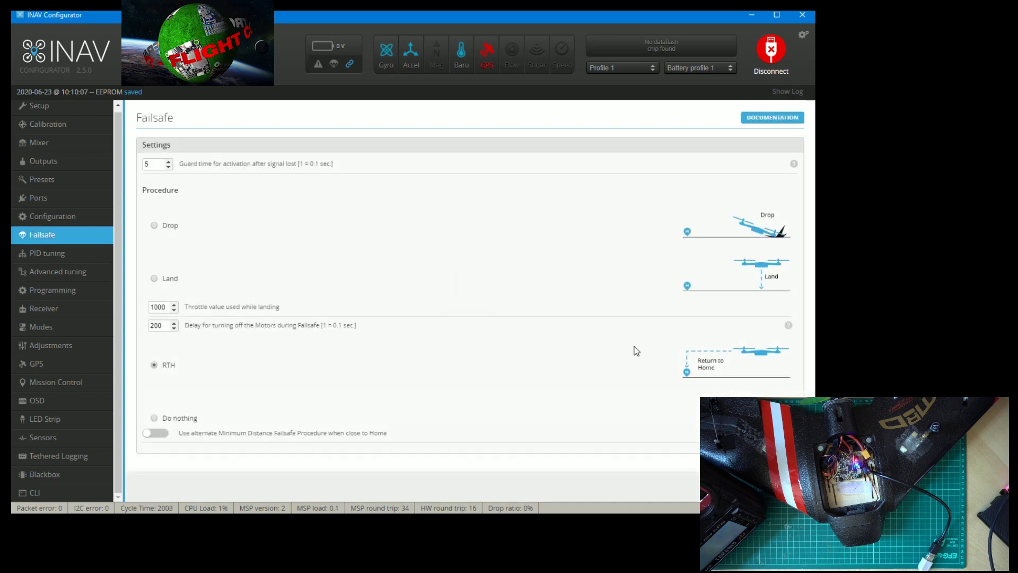